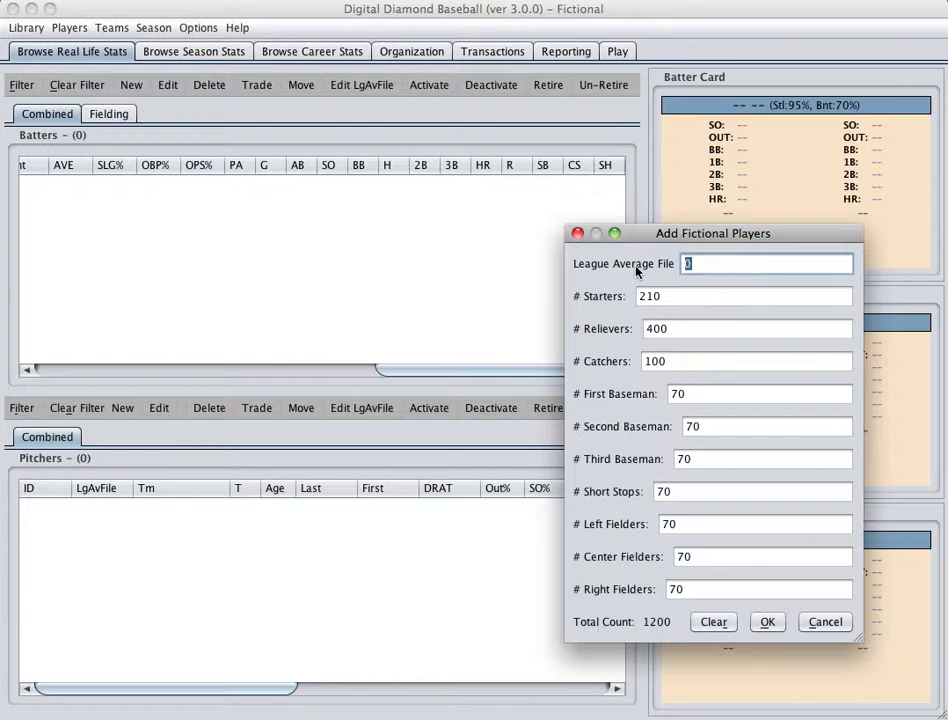
Generate the fictional players using league average file 2012 and the preset counts for each position.
type("2012")
left_click(760, 623)
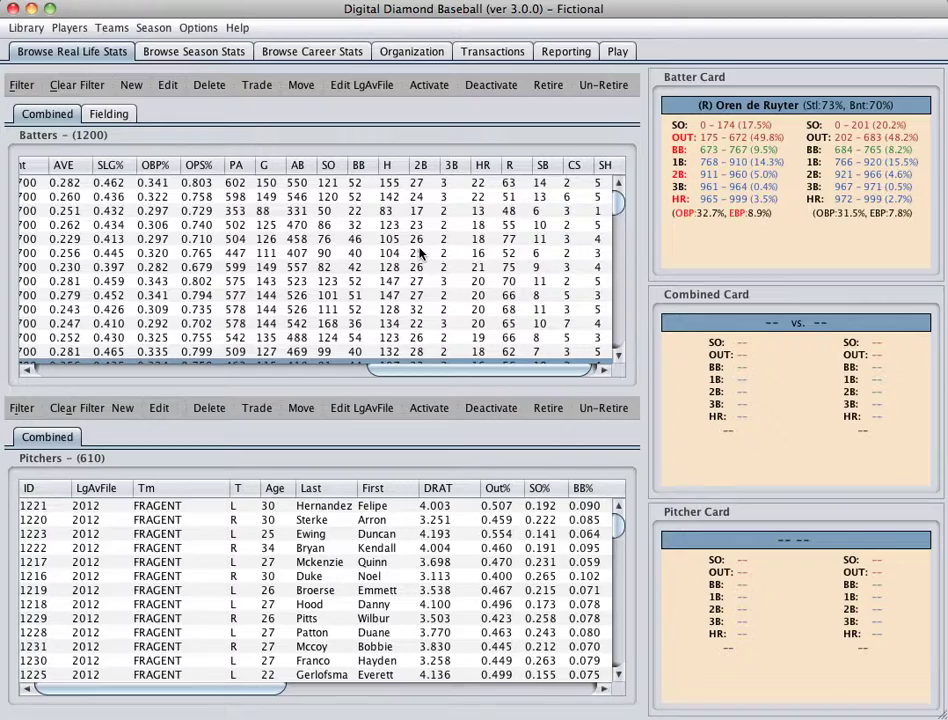
Sort the batters by DRAT in descending order and look through the highest-rated players.
left_click_drag(430, 369, 8, 342)
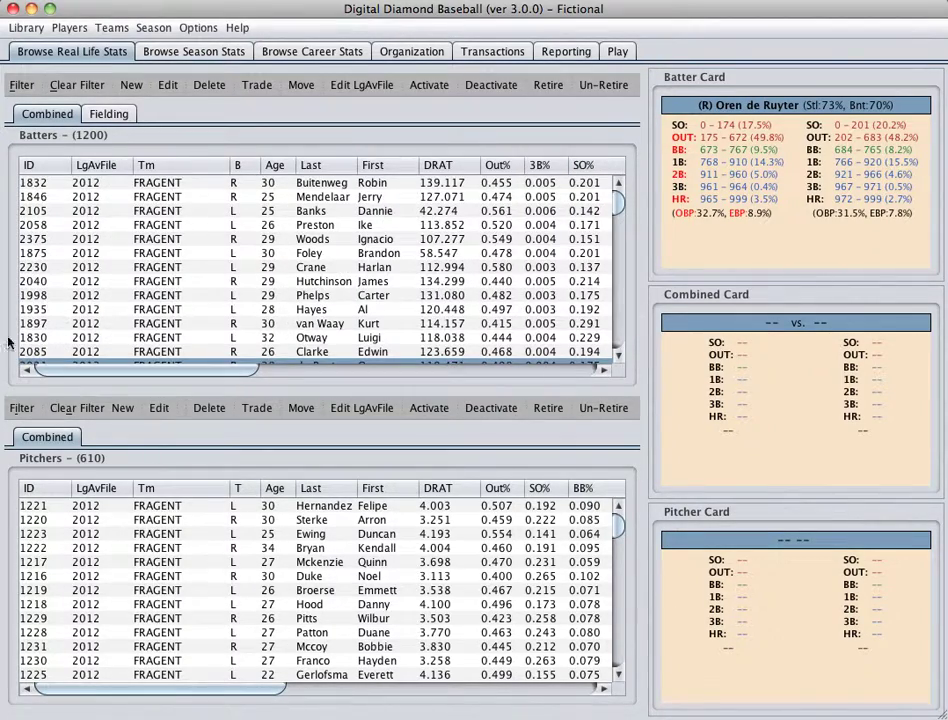
left_click(443, 165)
left_click(443, 166)
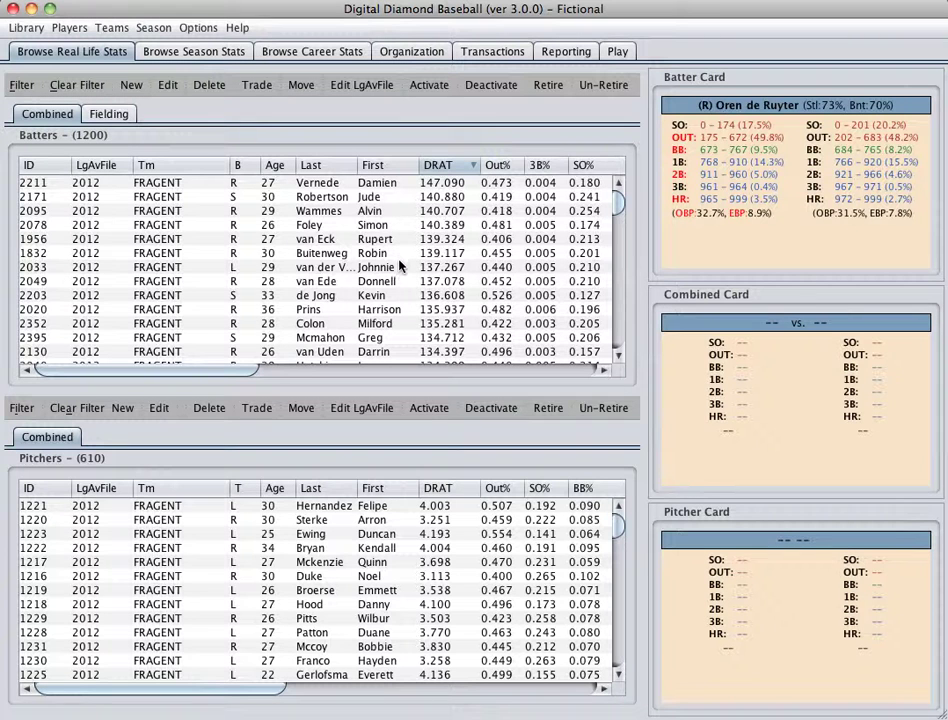
scroll(400, 281, "down", 4)
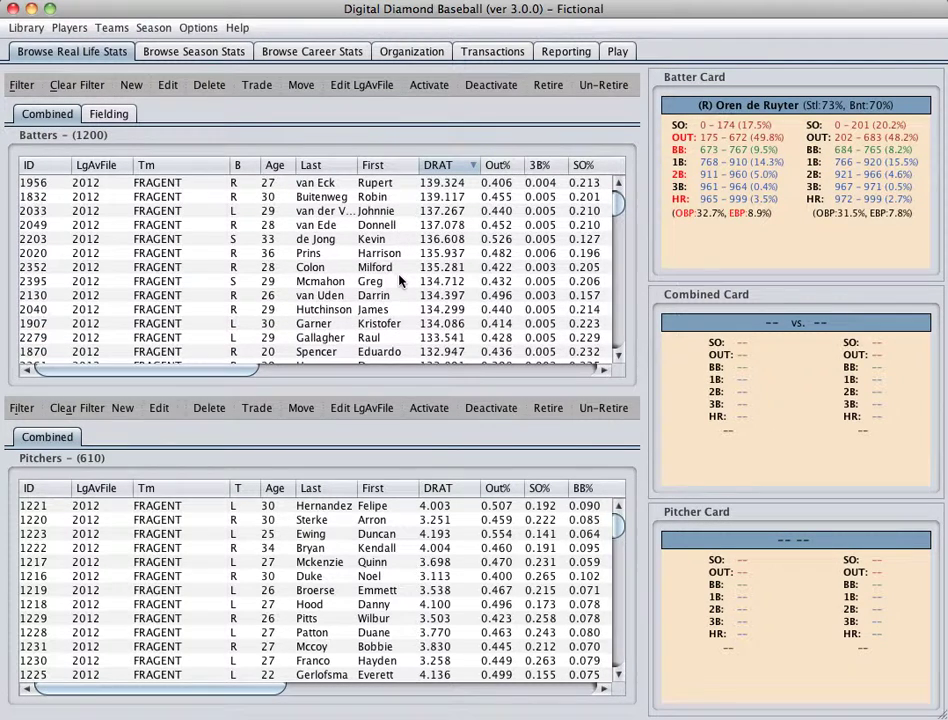
scroll(399, 281, "down", 6)
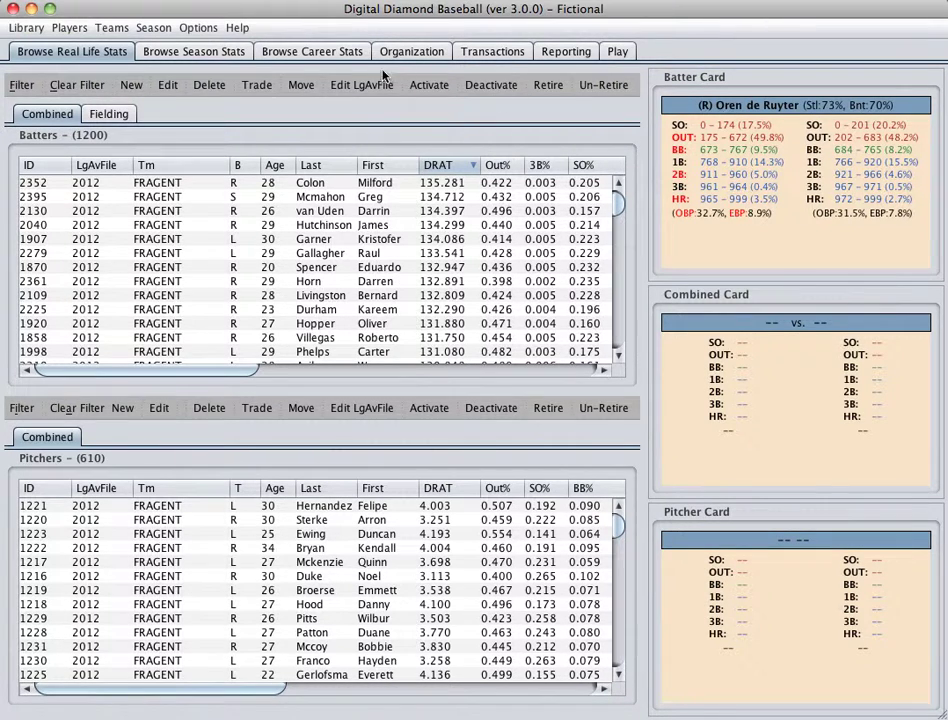
Add a new team named Team1 for the year 2012 with the Neutral Ballpark, and close the team list.
left_click(112, 28)
left_click(135, 47)
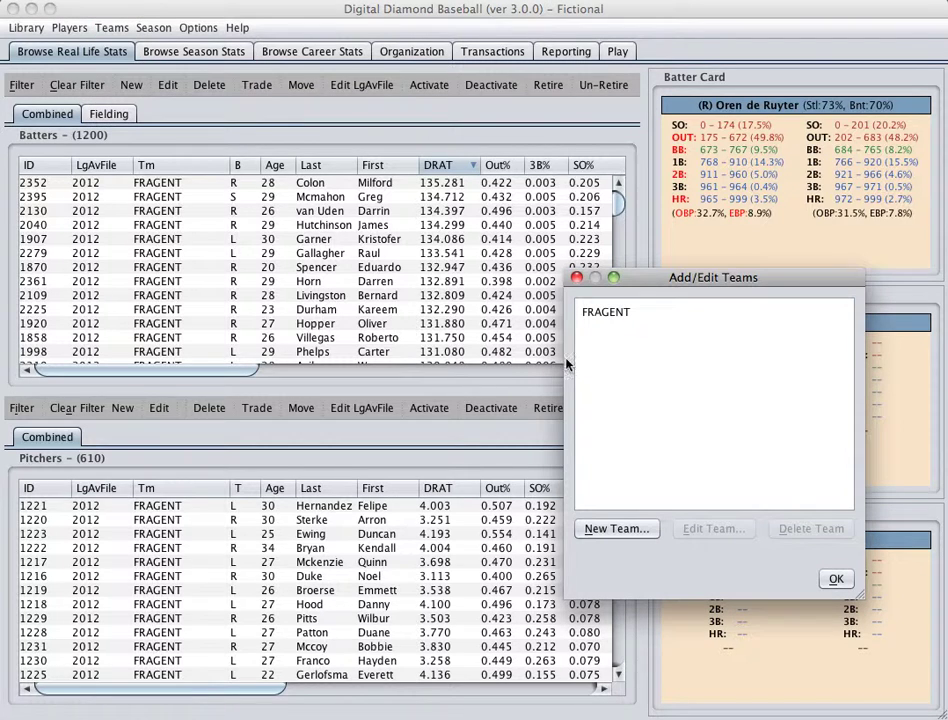
left_click(615, 528)
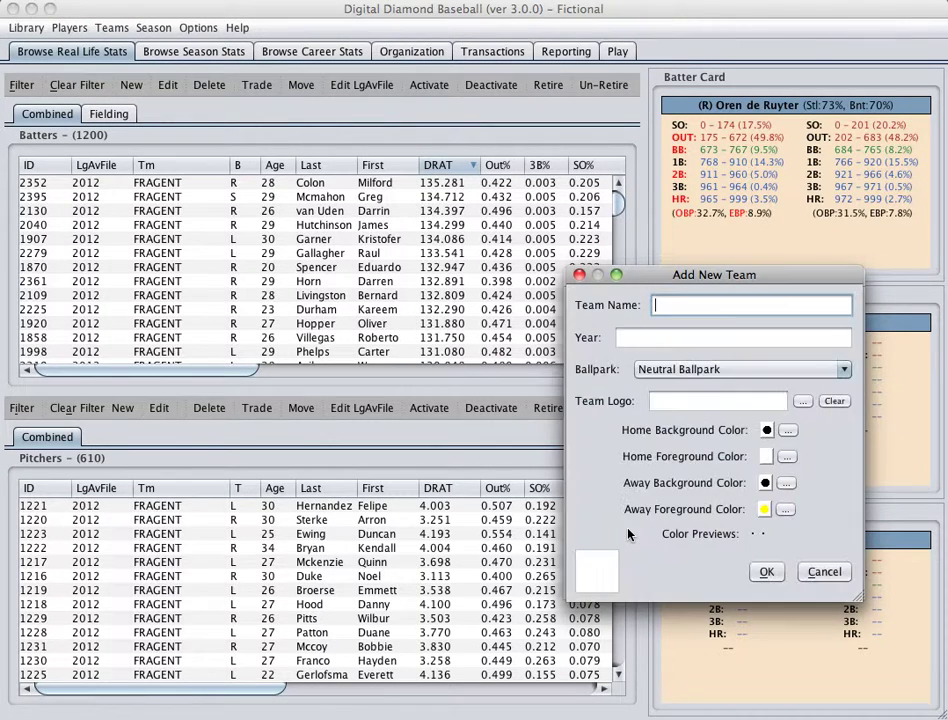
type("Team1")
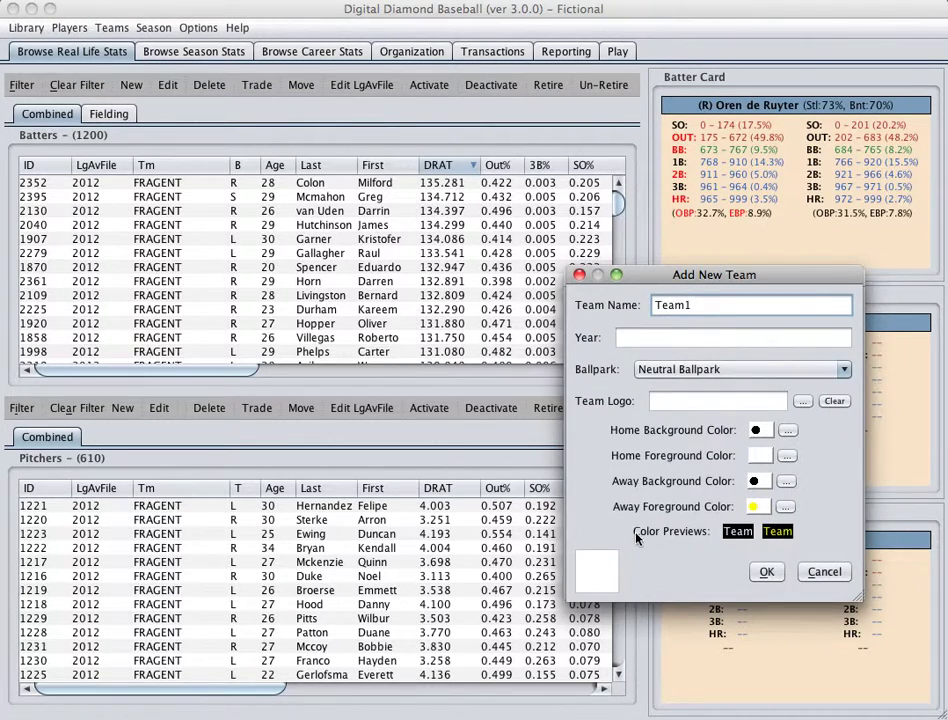
left_click(747, 342)
type("2012")
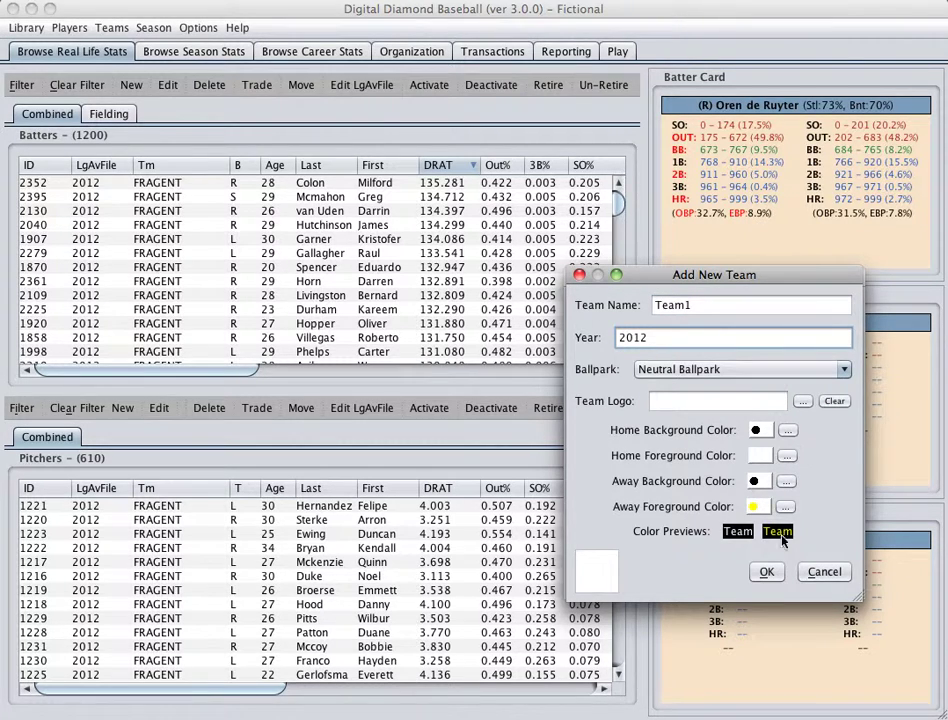
left_click(766, 571)
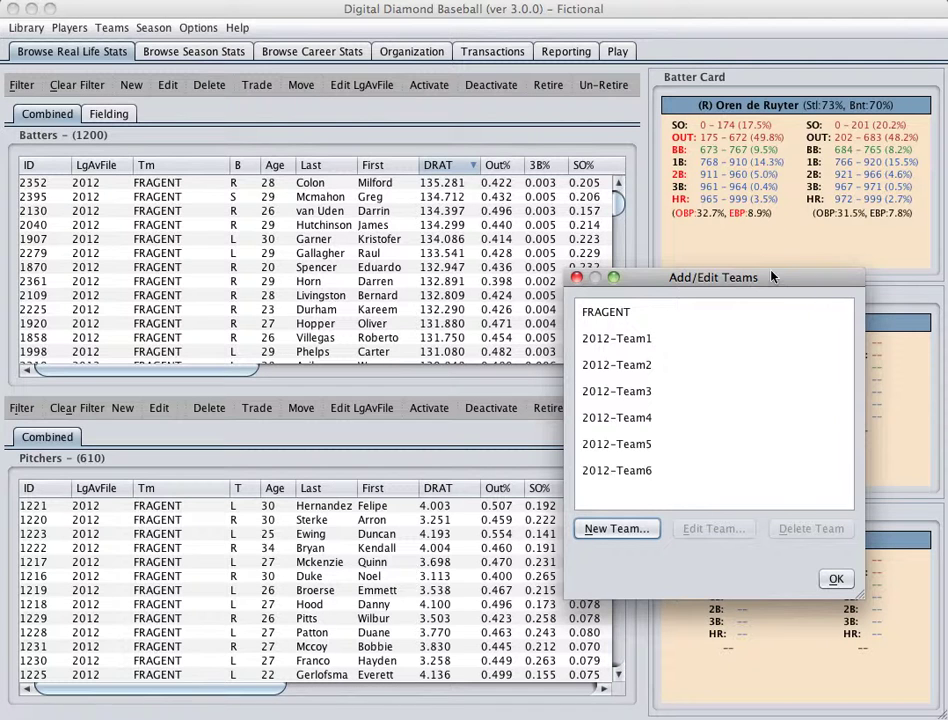
left_click_drag(715, 272, 655, 267)
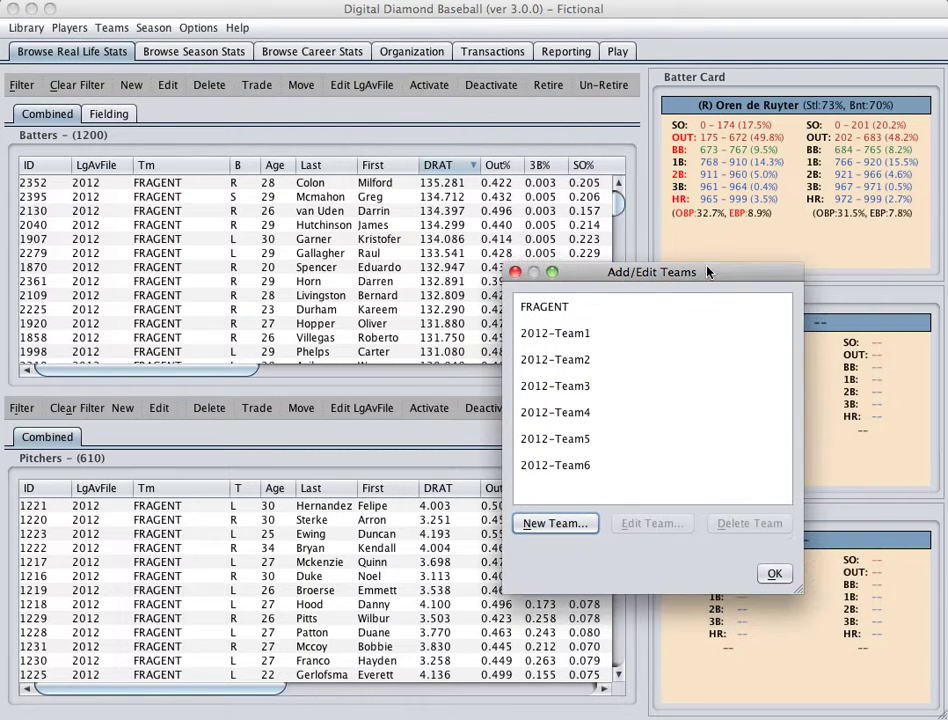
left_click(779, 574)
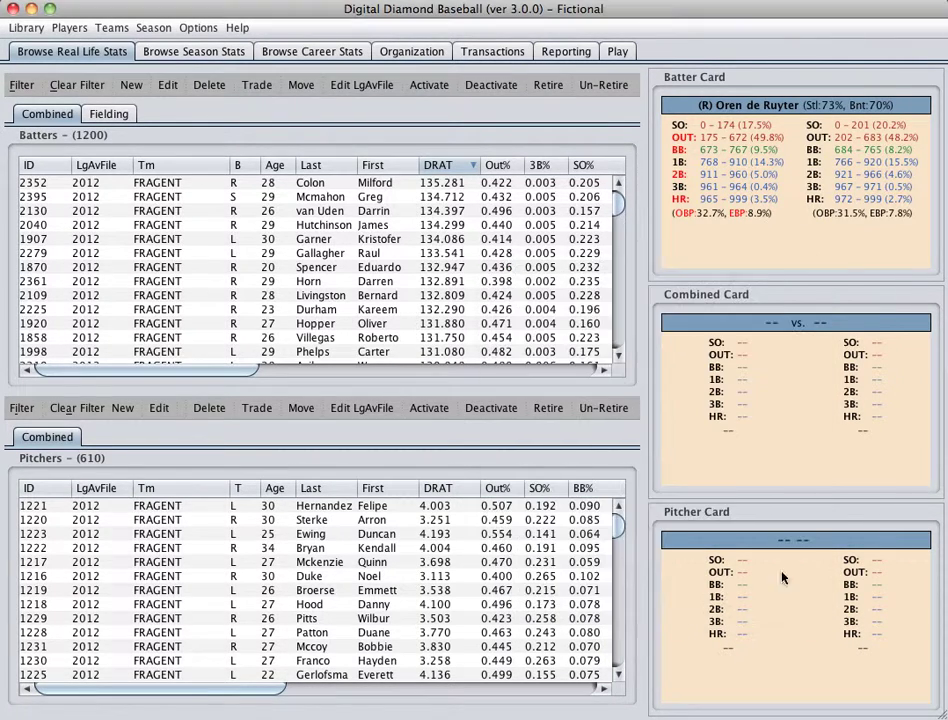
Add 2012-Team1 through 2012-Team6 to the NL East division of the library organization.
left_click(411, 51)
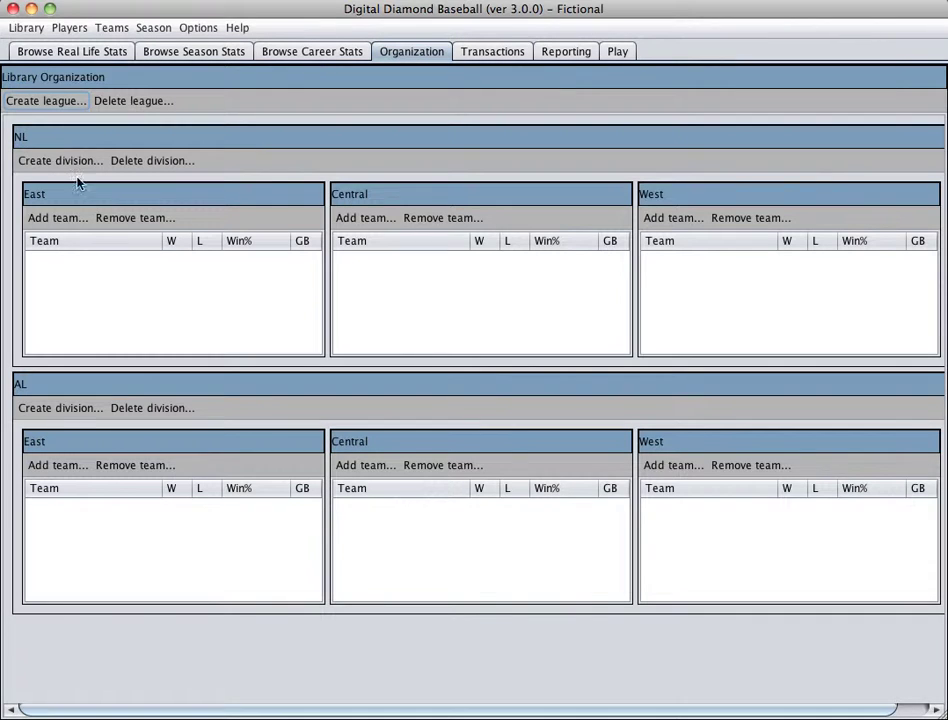
left_click(64, 224)
left_click(626, 339)
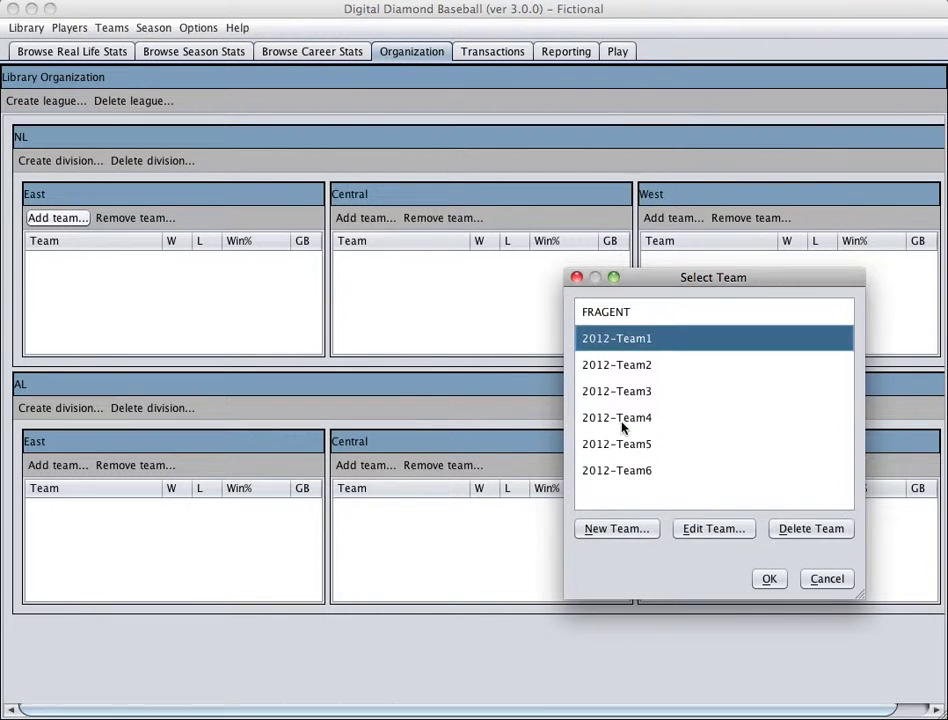
left_click(624, 472, "shift")
left_click(768, 578)
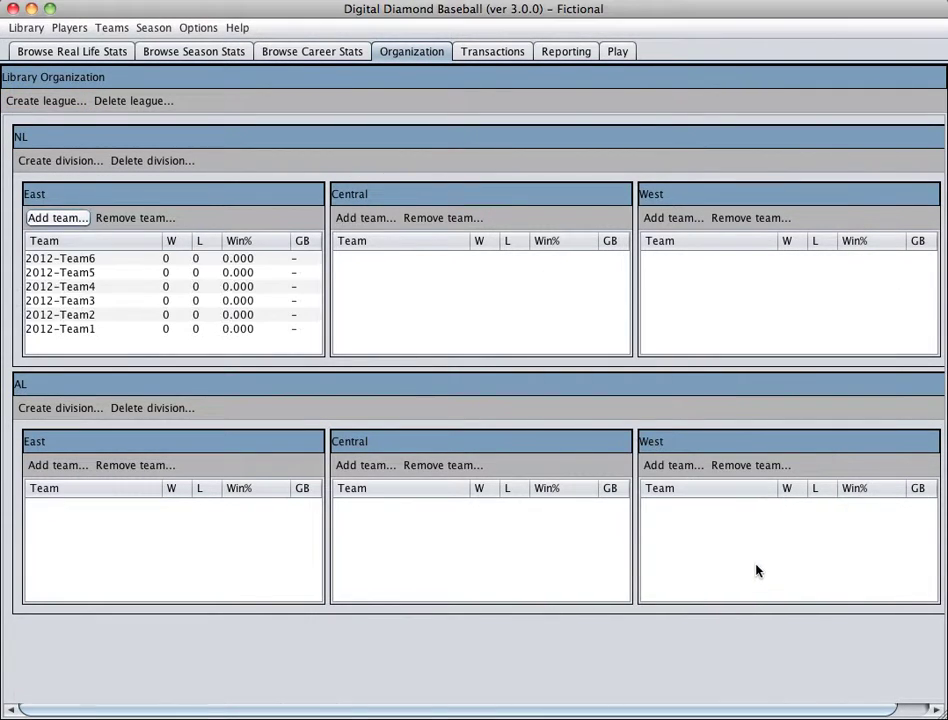
Delete the Central division from the NL league.
left_click(145, 160)
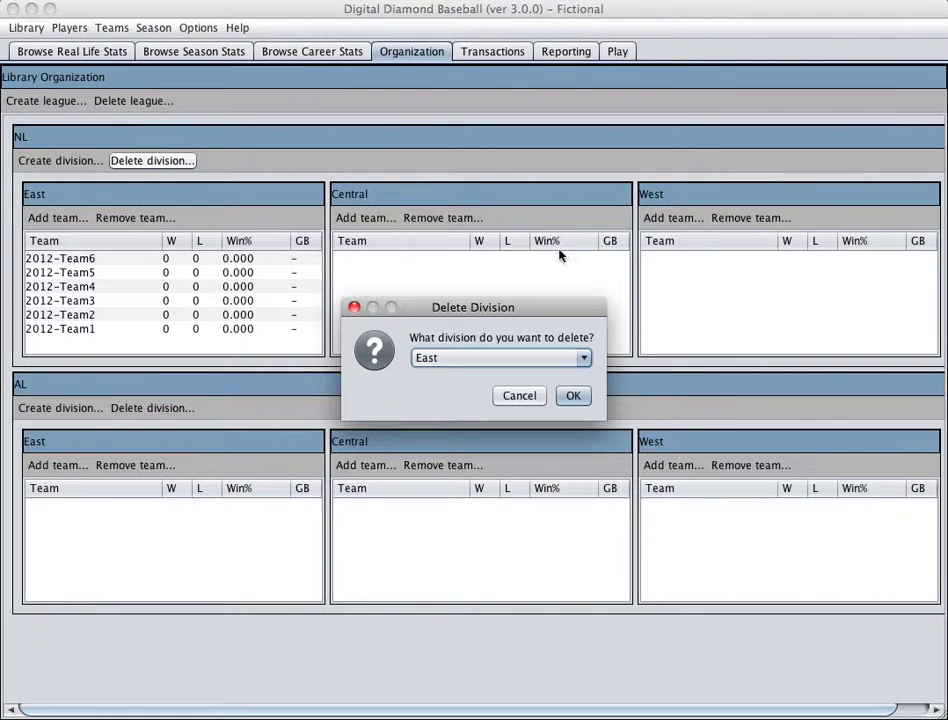
left_click(536, 357)
left_click(523, 393)
left_click(572, 397)
left_click(682, 395)
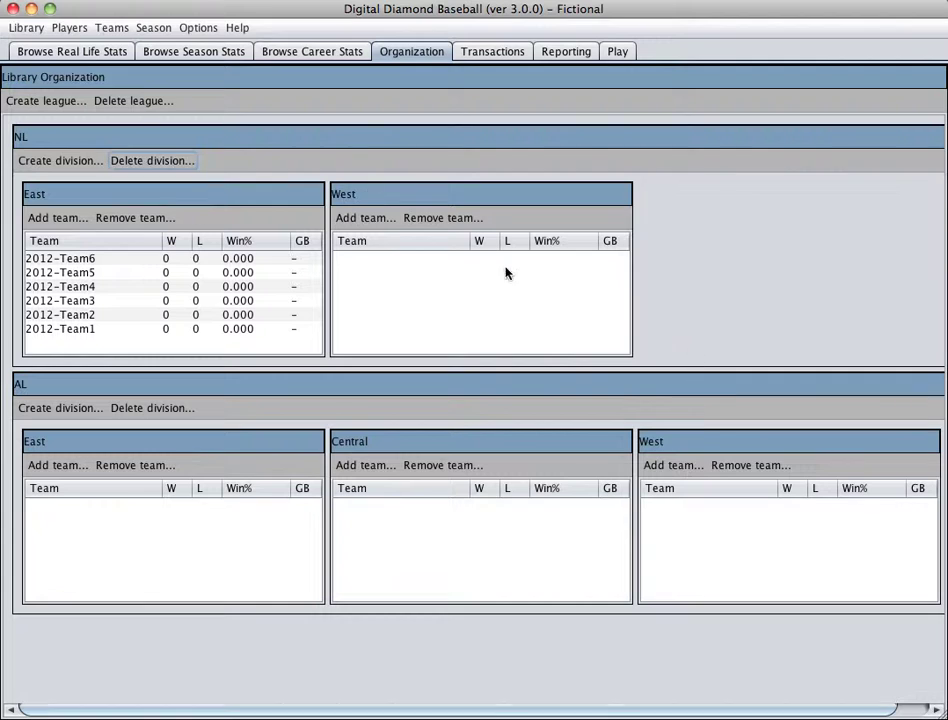
Delete the West division from the NL league.
left_click(145, 160)
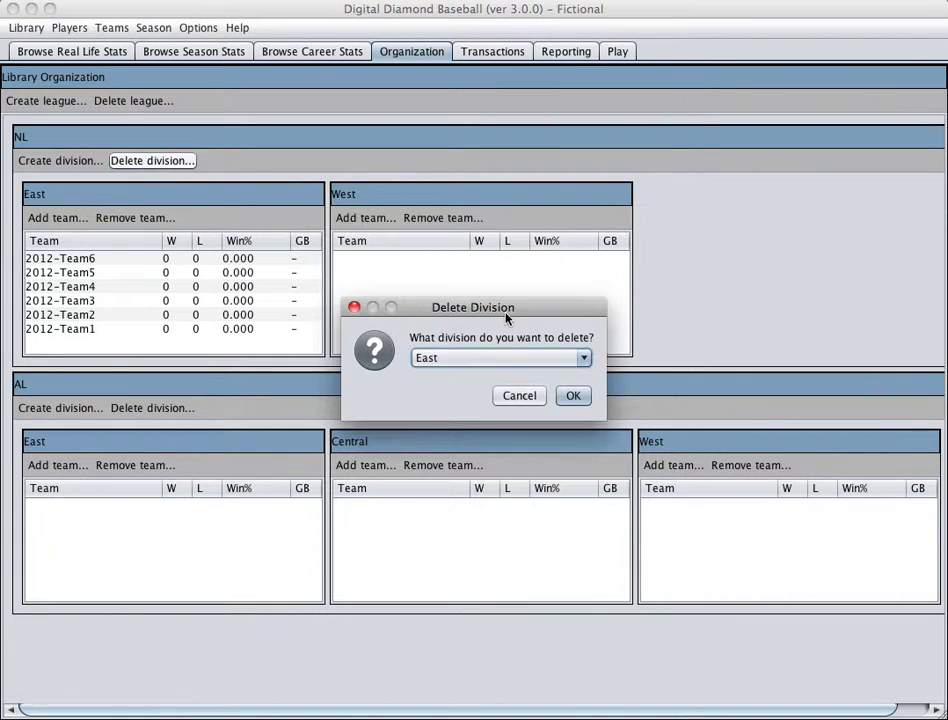
left_click(516, 360)
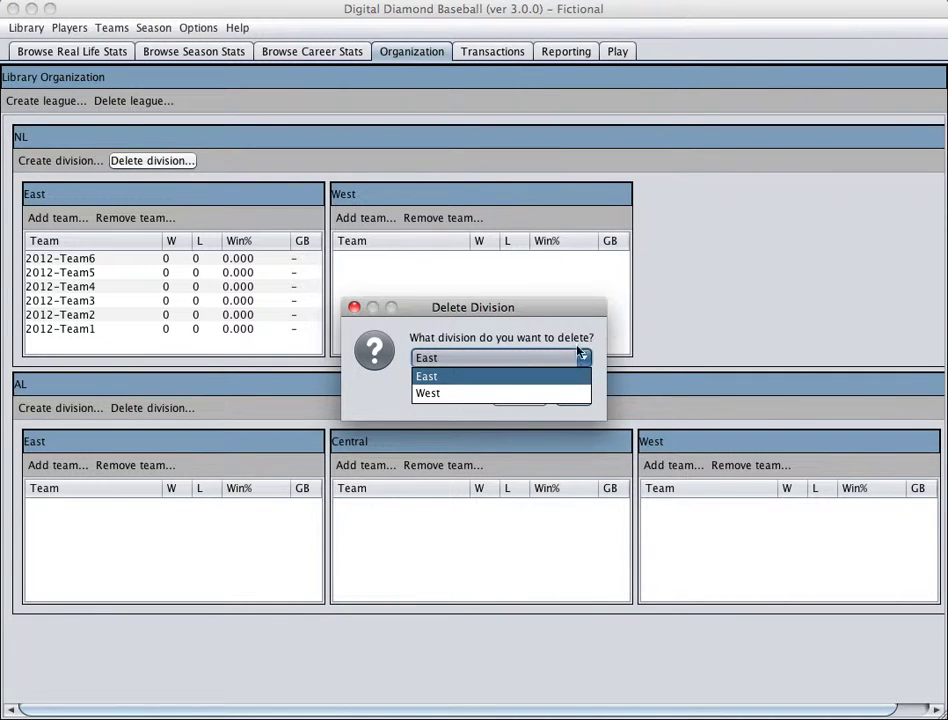
left_click(516, 392)
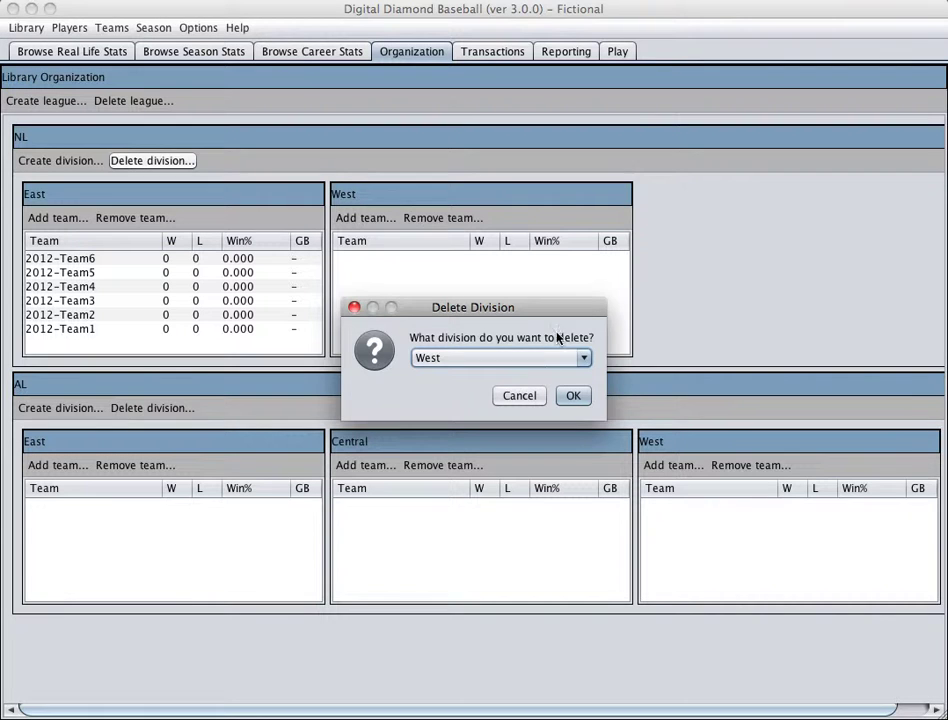
left_click(575, 395)
left_click(666, 395)
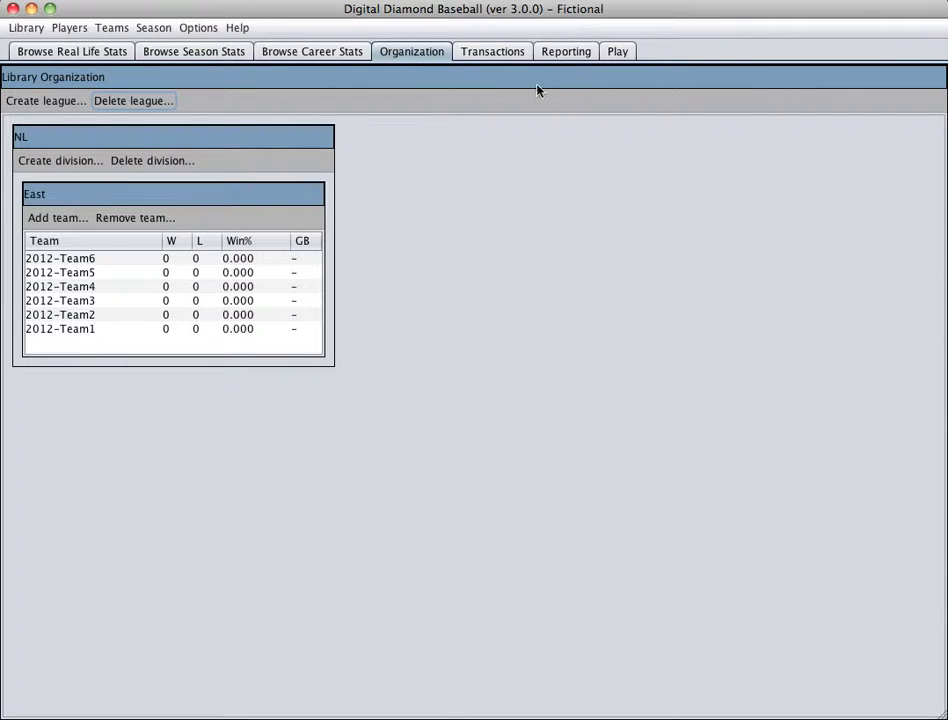
Start a new season draft, backing up the library first without boxscores and play-by-play.
left_click(152, 28)
left_click(152, 49)
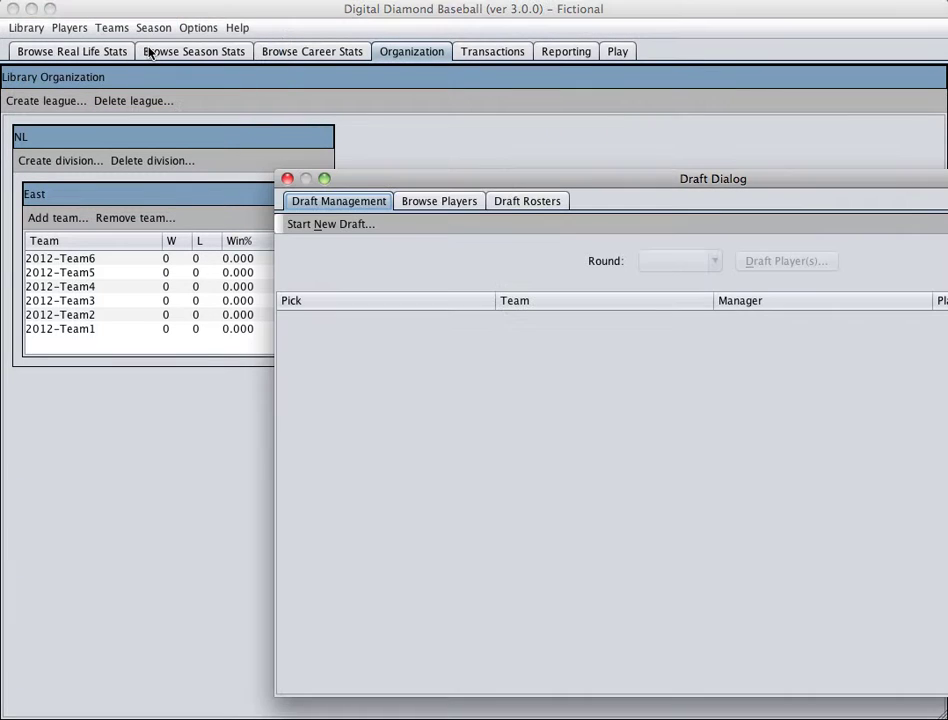
left_click_drag(594, 186, 340, 140)
left_click(85, 178)
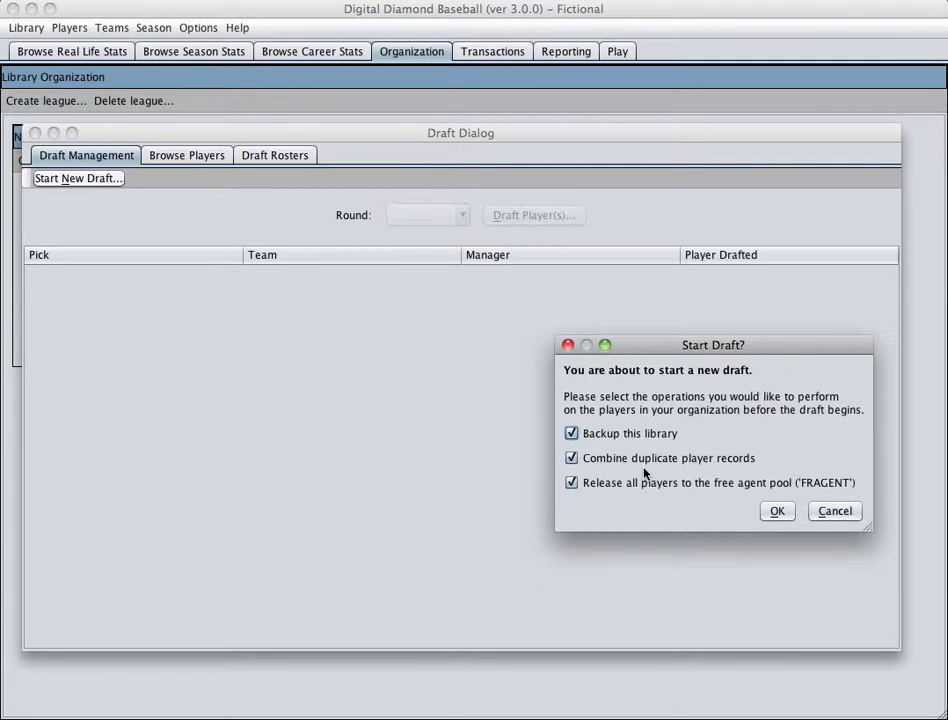
left_click(642, 488)
left_click(777, 512)
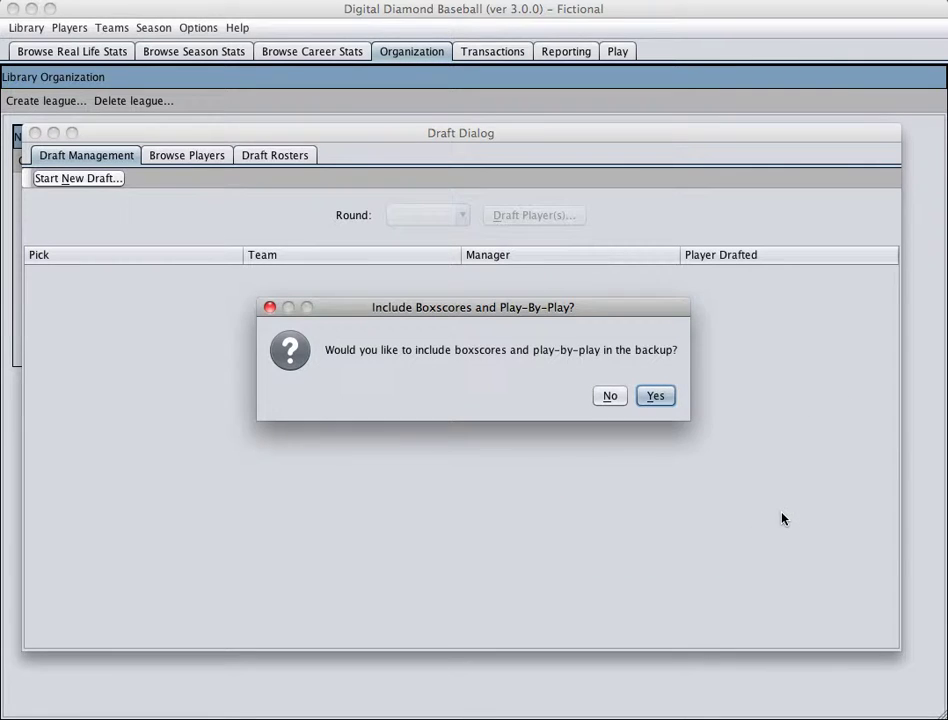
left_click(620, 398)
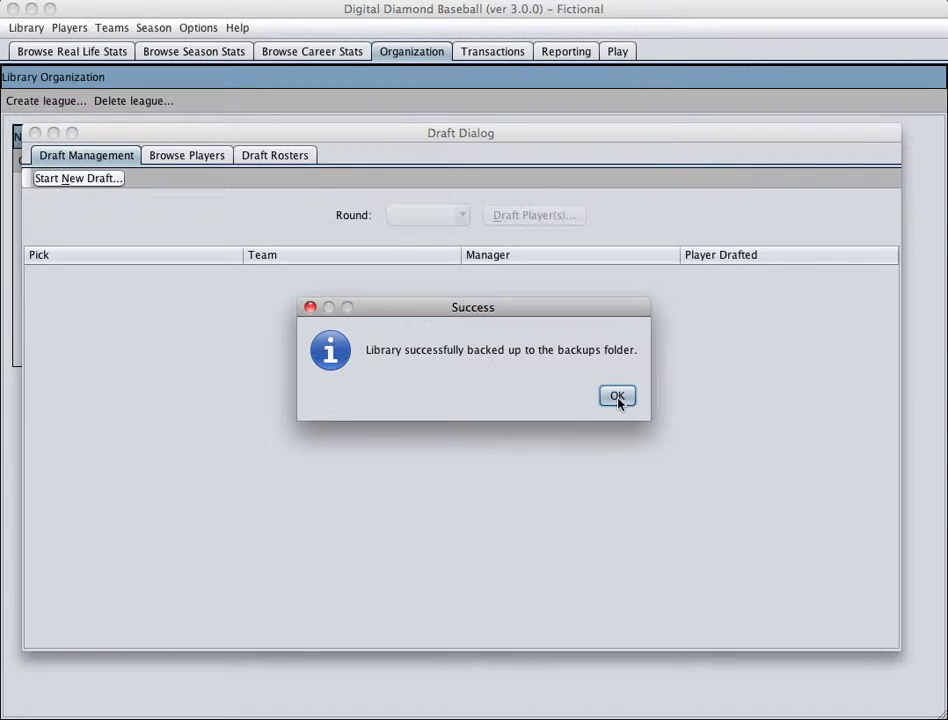
left_click(617, 397)
Set 2012-Team4's manager to Human, enable snake draft order, and begin the 40-round draft.
left_click_drag(714, 213, 468, 182)
left_click(590, 232)
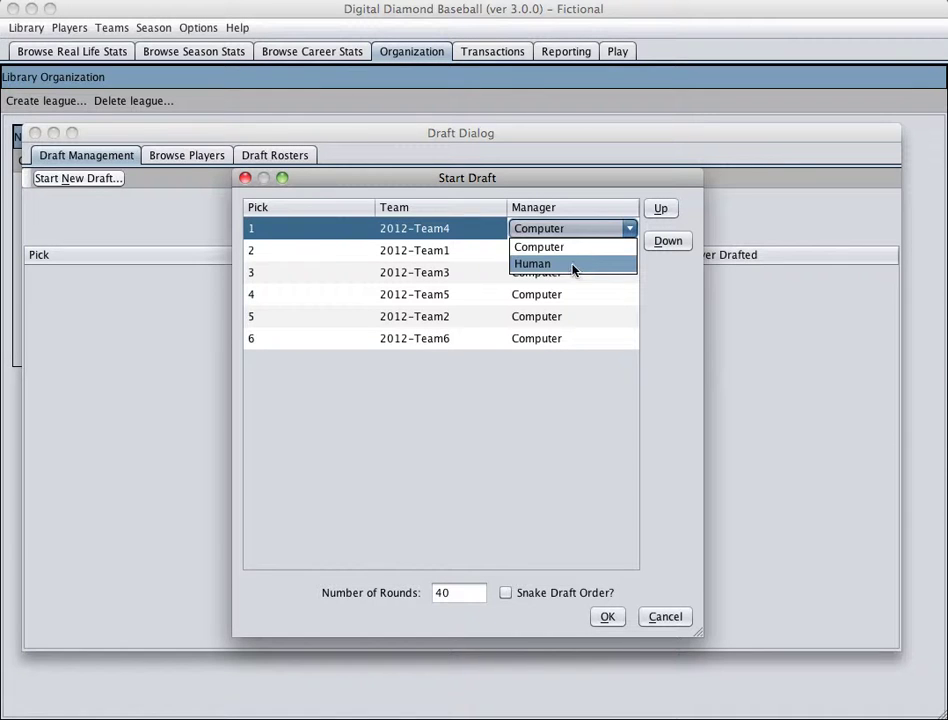
left_click(572, 265)
left_click(506, 593)
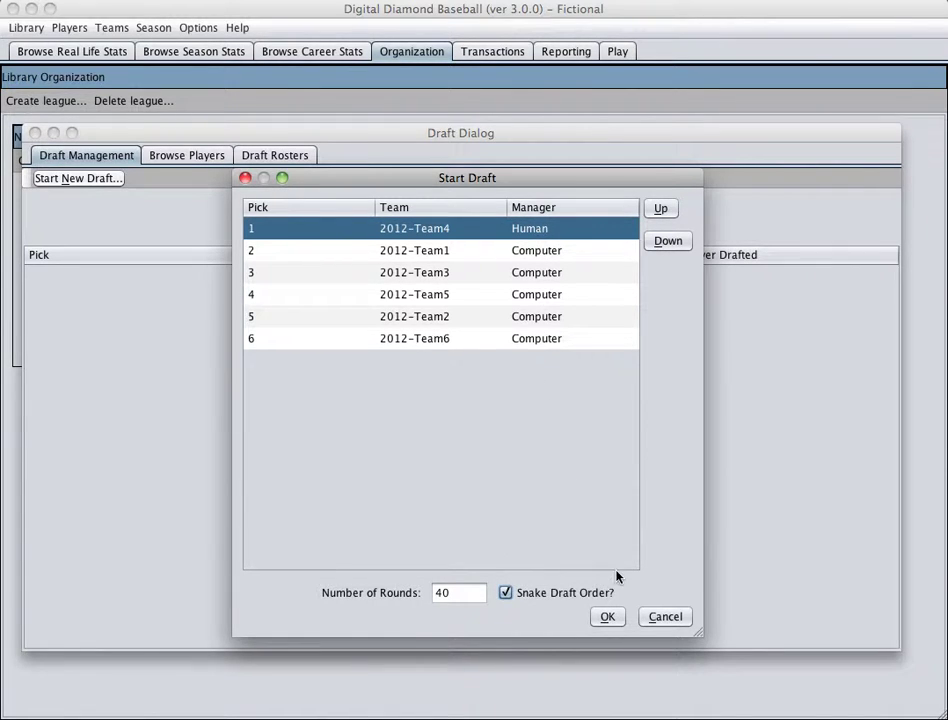
left_click(607, 617)
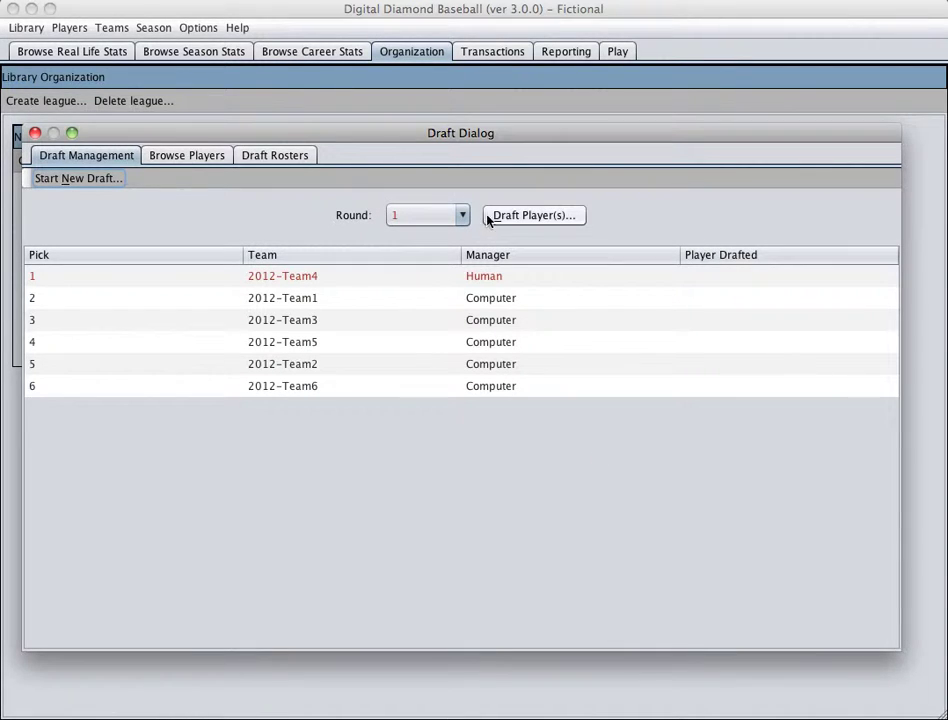
Draft the free agent suggested from All Batters as 2012-Team4's first-round pick.
left_click(510, 216)
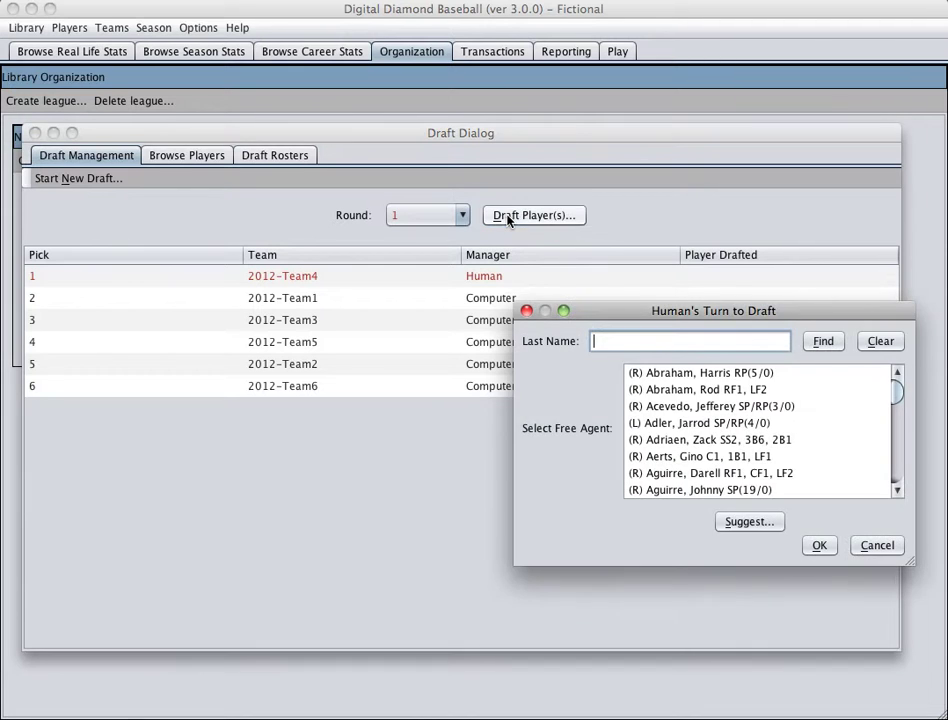
left_click_drag(640, 312, 377, 271)
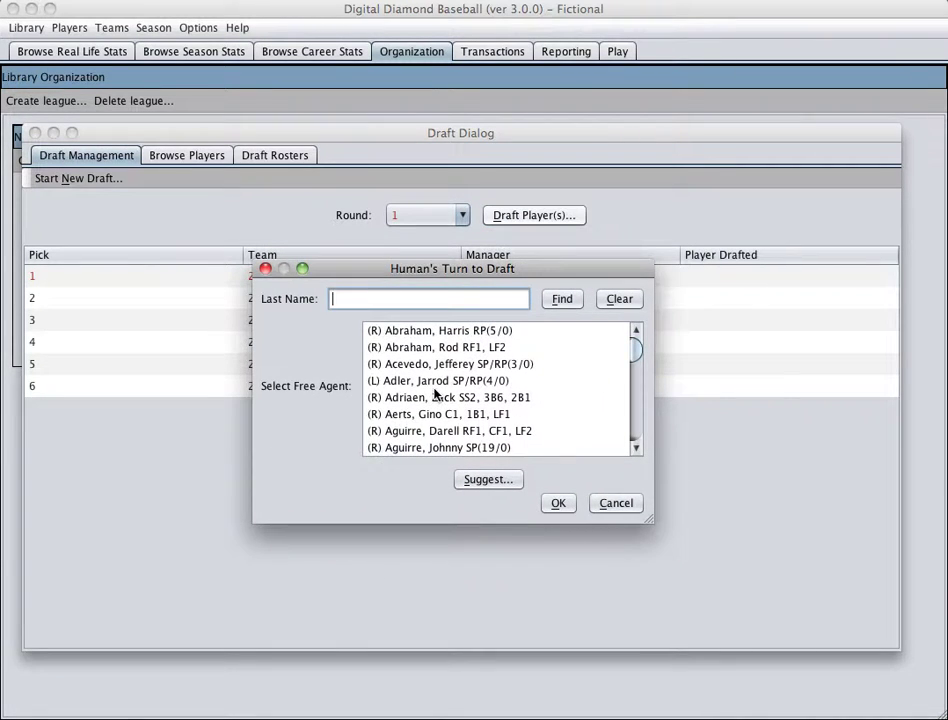
left_click(498, 478)
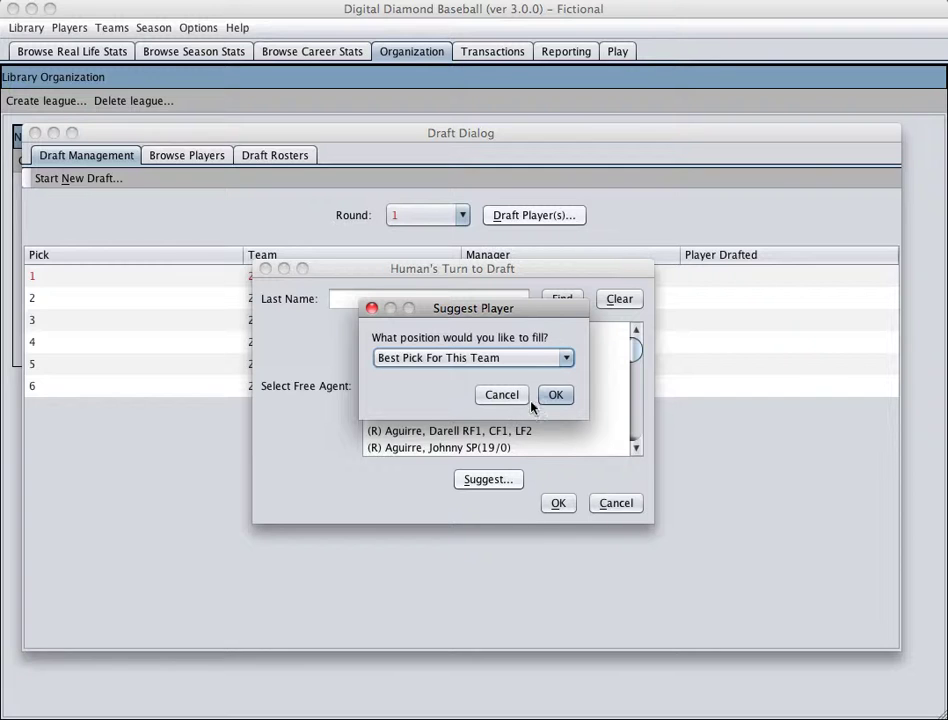
left_click(546, 357)
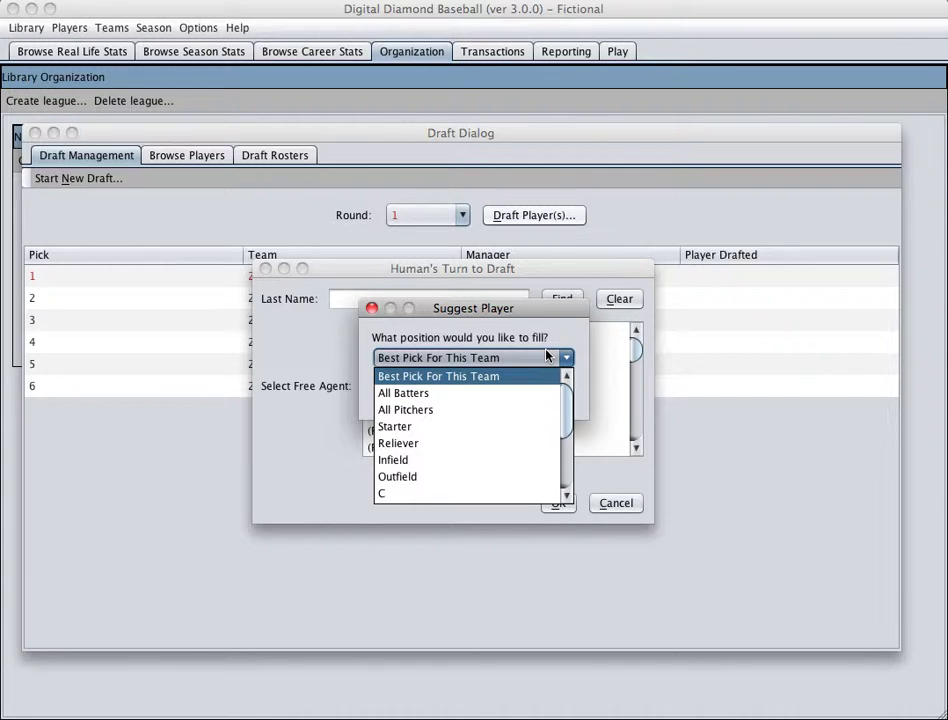
left_click(530, 404)
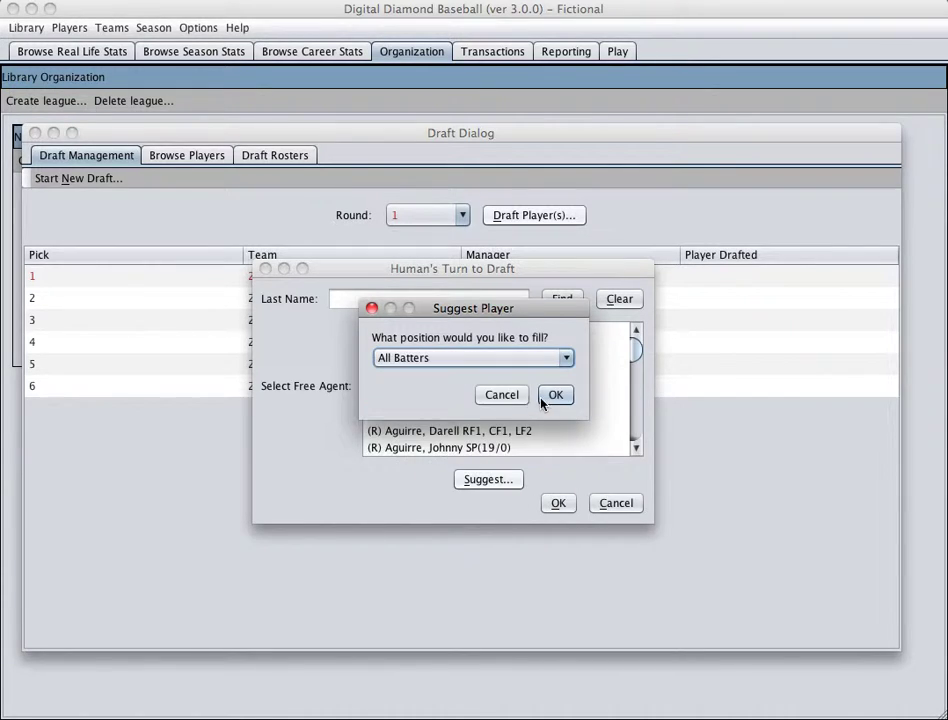
left_click(542, 399)
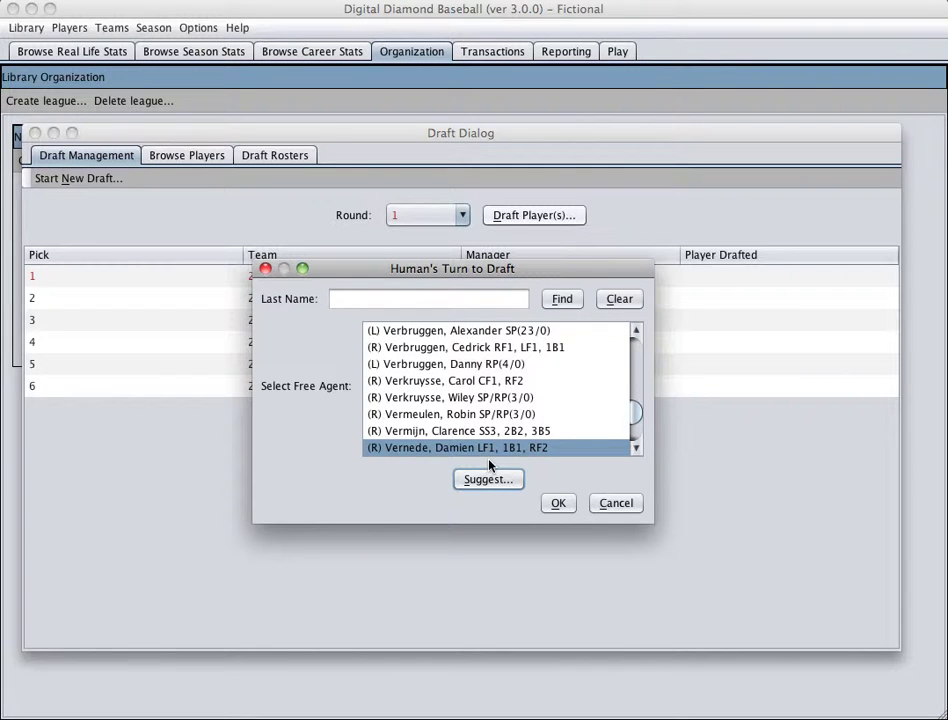
left_click(558, 503)
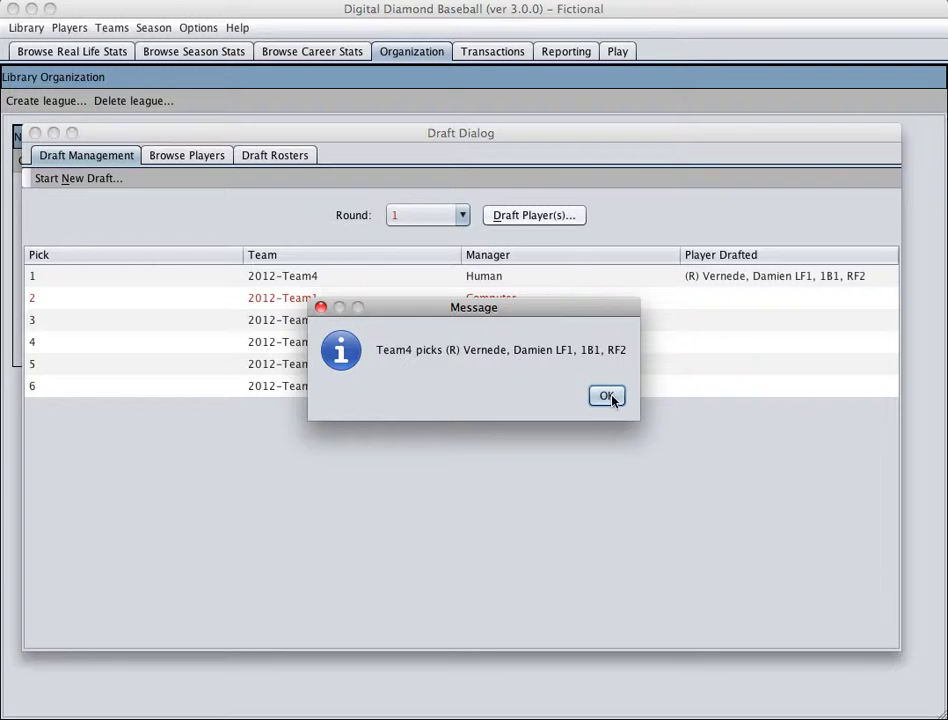
Have the computer teams draft until the end of the draft or until the next human pick.
left_click(607, 397)
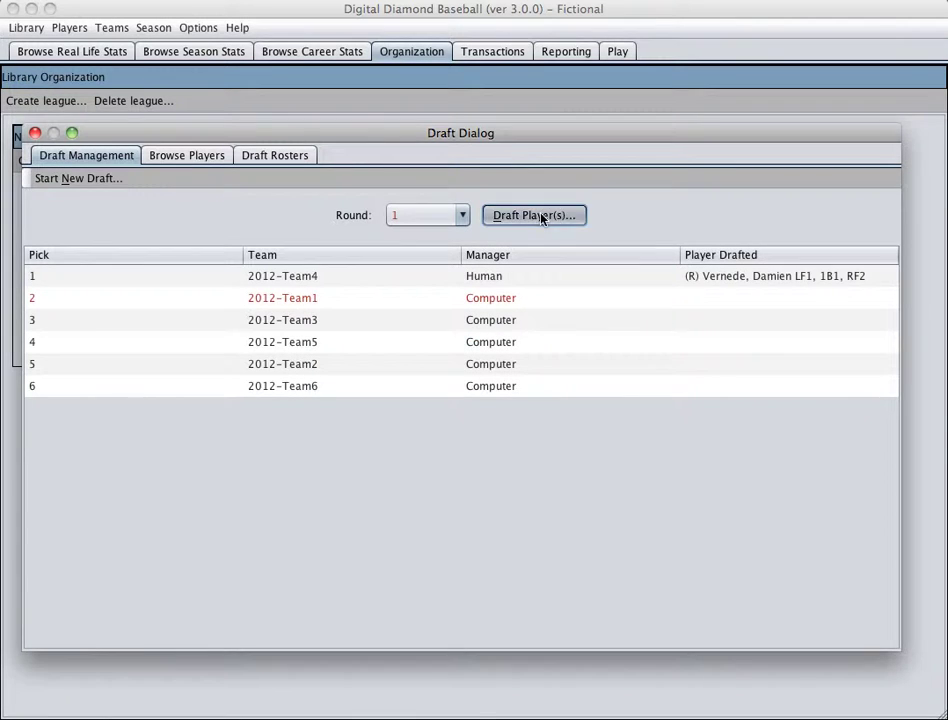
left_click(541, 216)
left_click(614, 453)
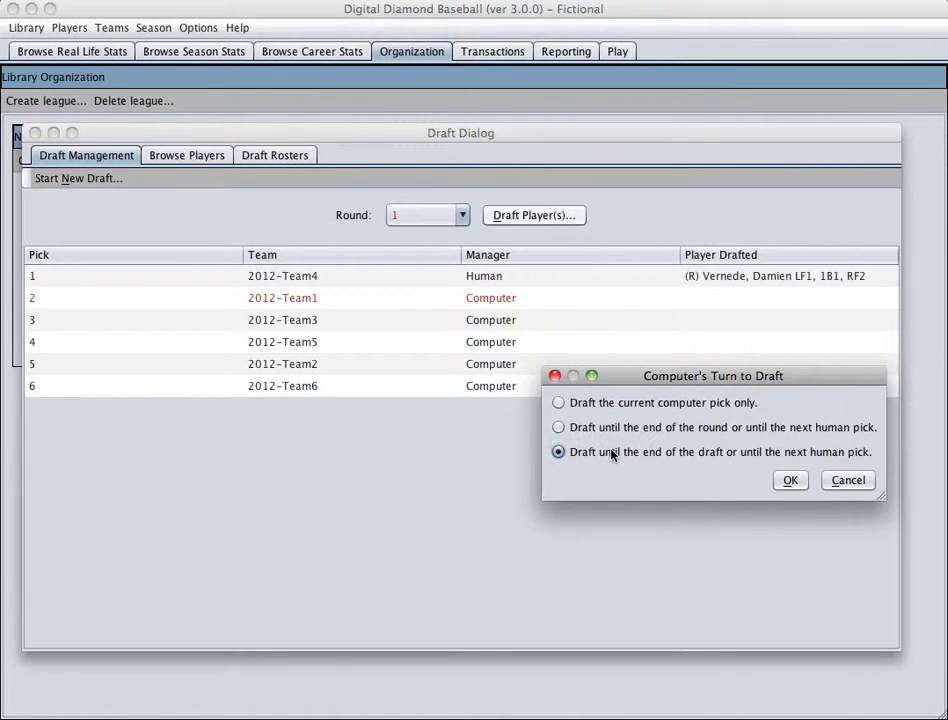
left_click_drag(686, 379, 551, 380)
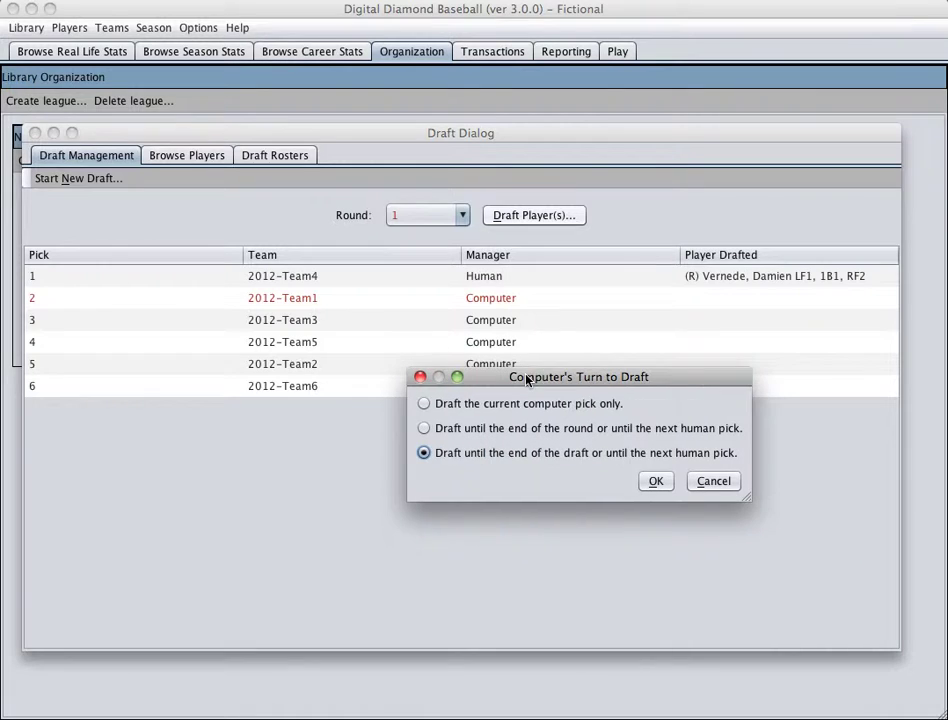
left_click(588, 436)
left_click(636, 459)
left_click(656, 482)
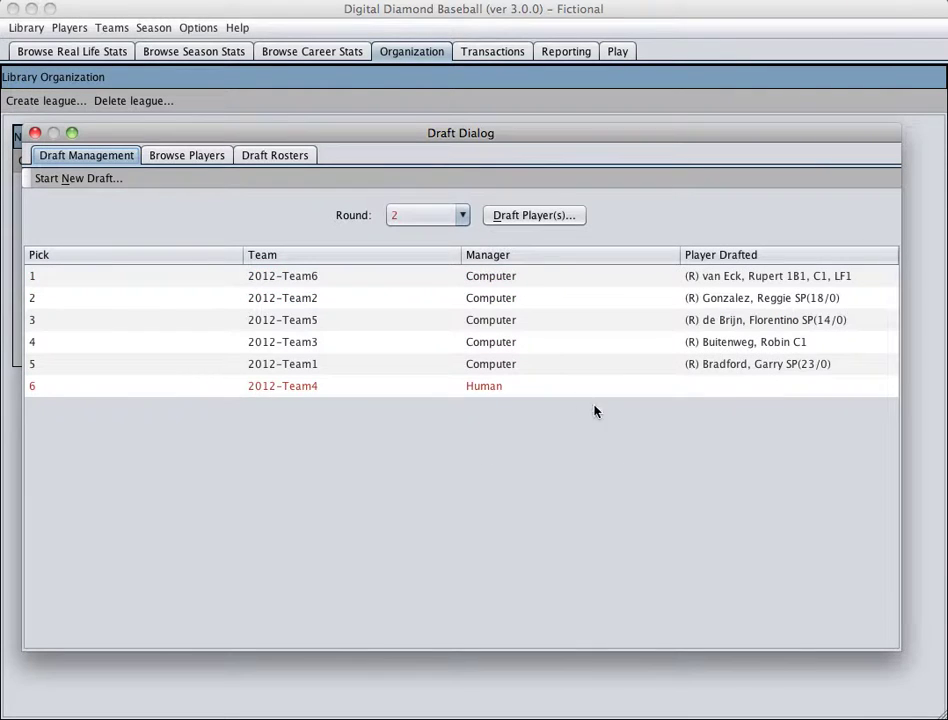
Browse the draft's player lists with batters sorted by descending DRAT, and look at the batter filter options.
left_click(201, 157)
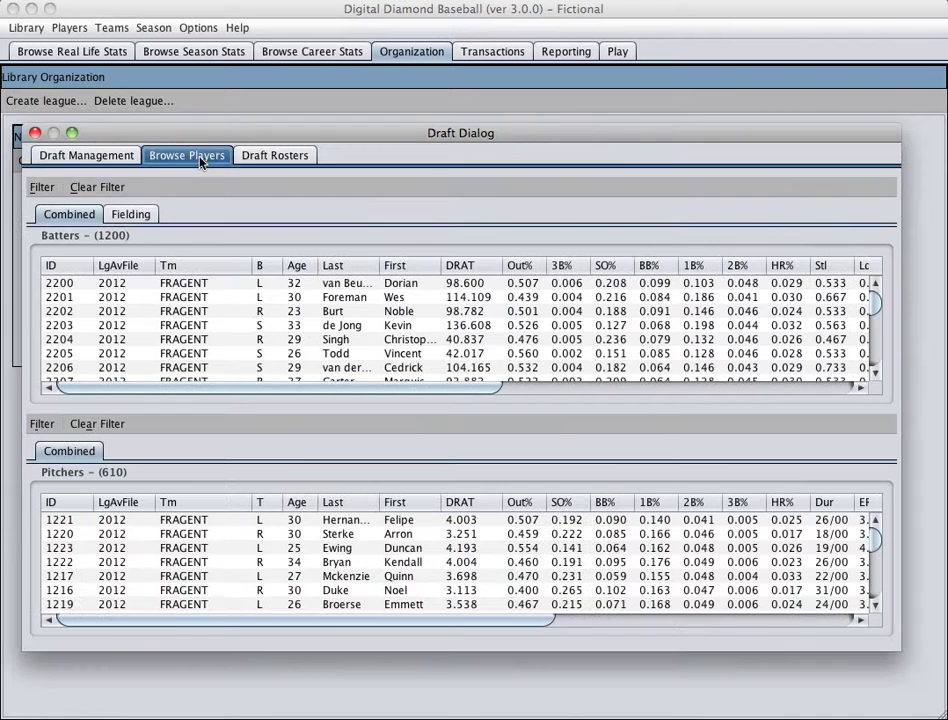
left_click(464, 266)
left_click(464, 266)
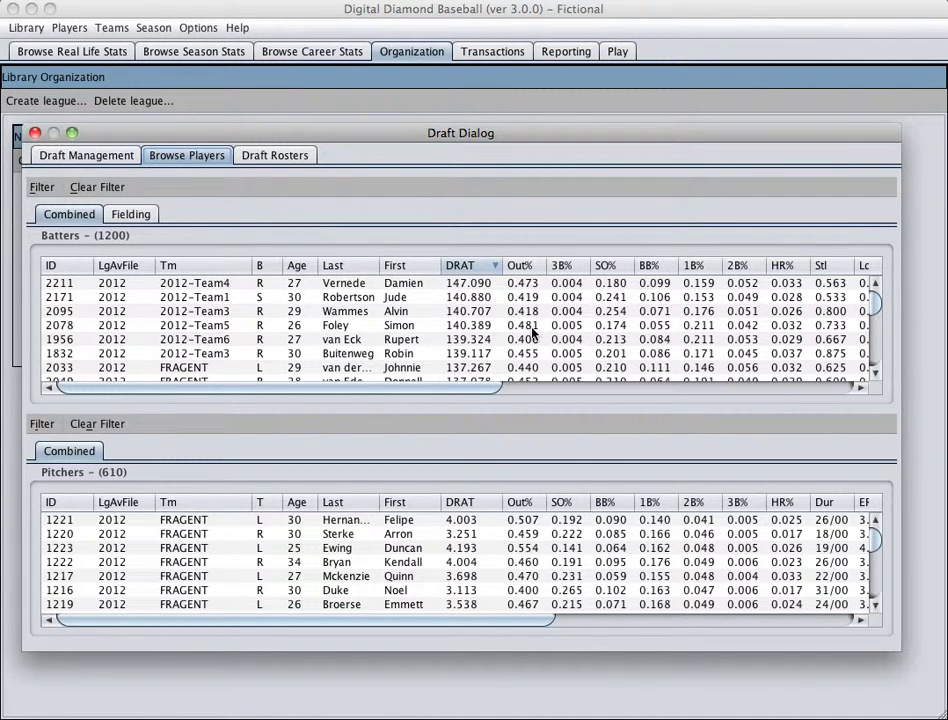
left_click(44, 190)
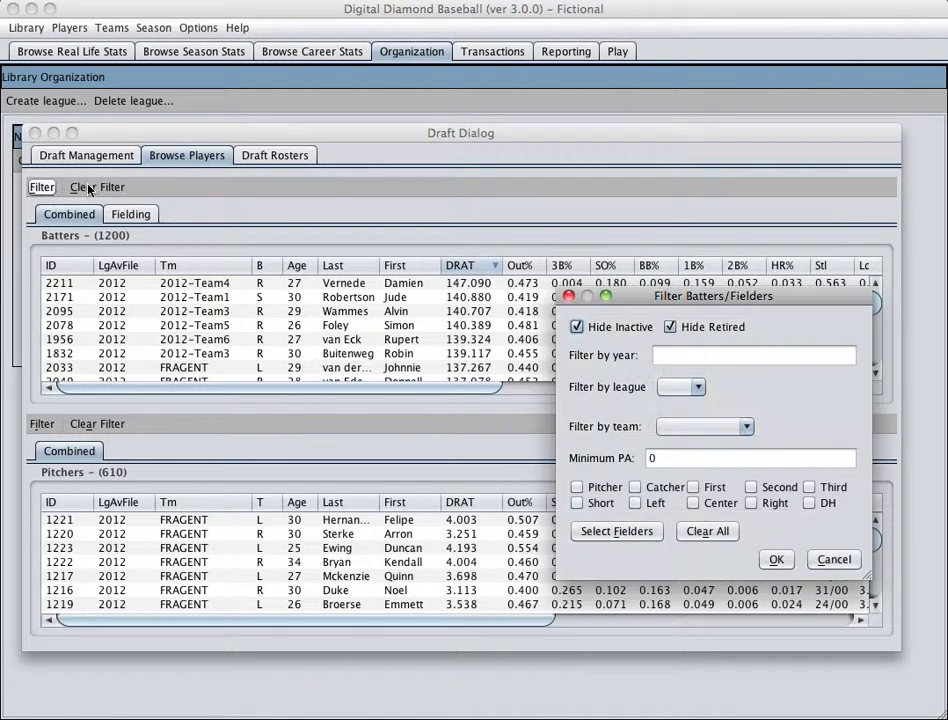
left_click(828, 560)
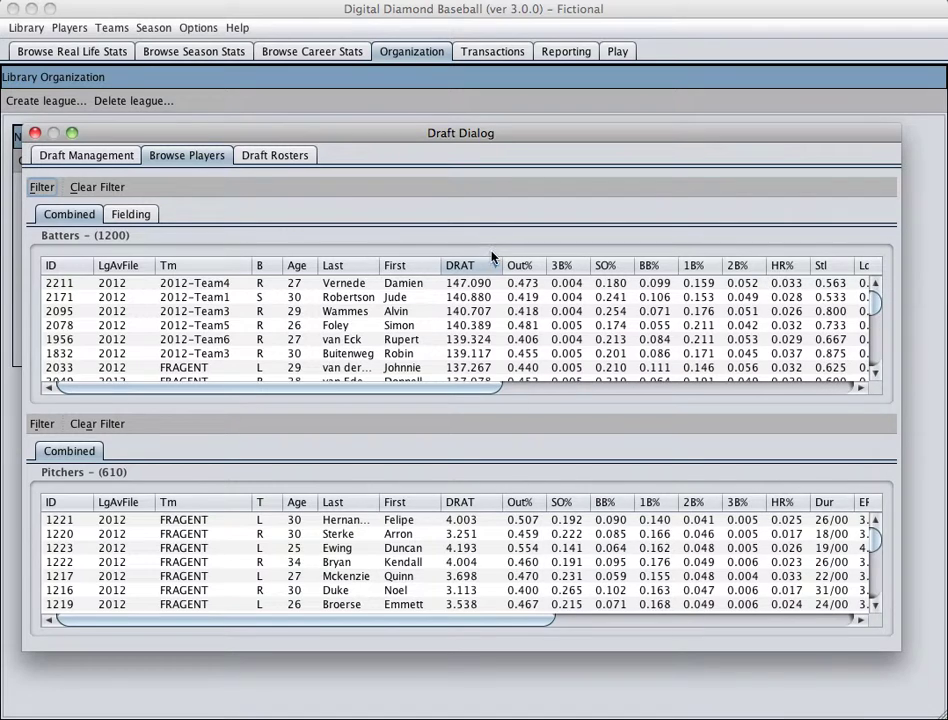
Review the draft rosters of 2012-Team1, 2012-Team3 and 2012-Team5, then return to draft management.
left_click(288, 158)
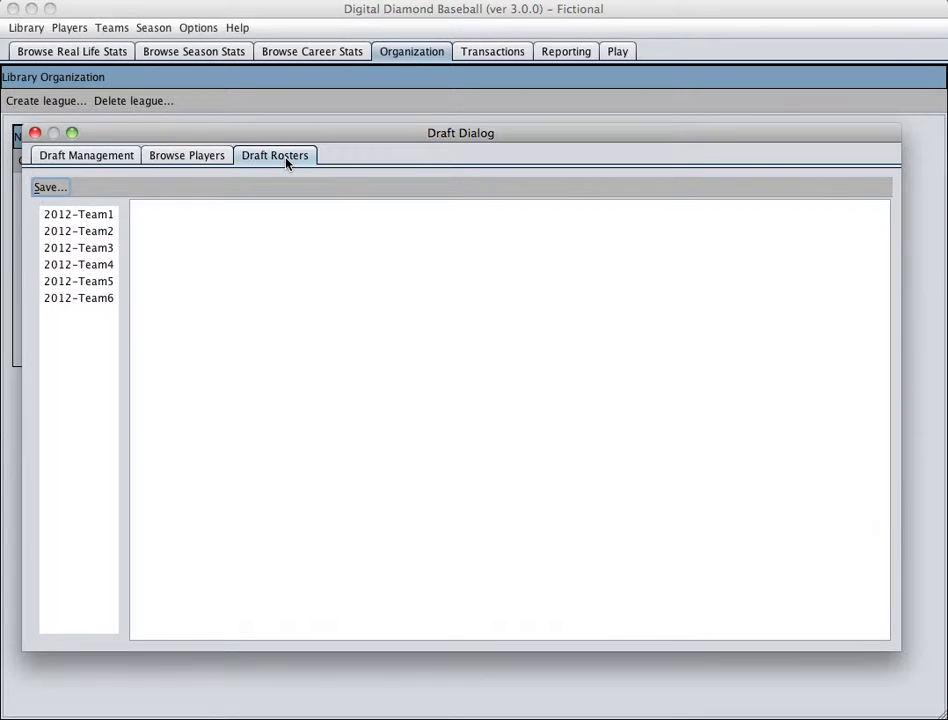
left_click(80, 215)
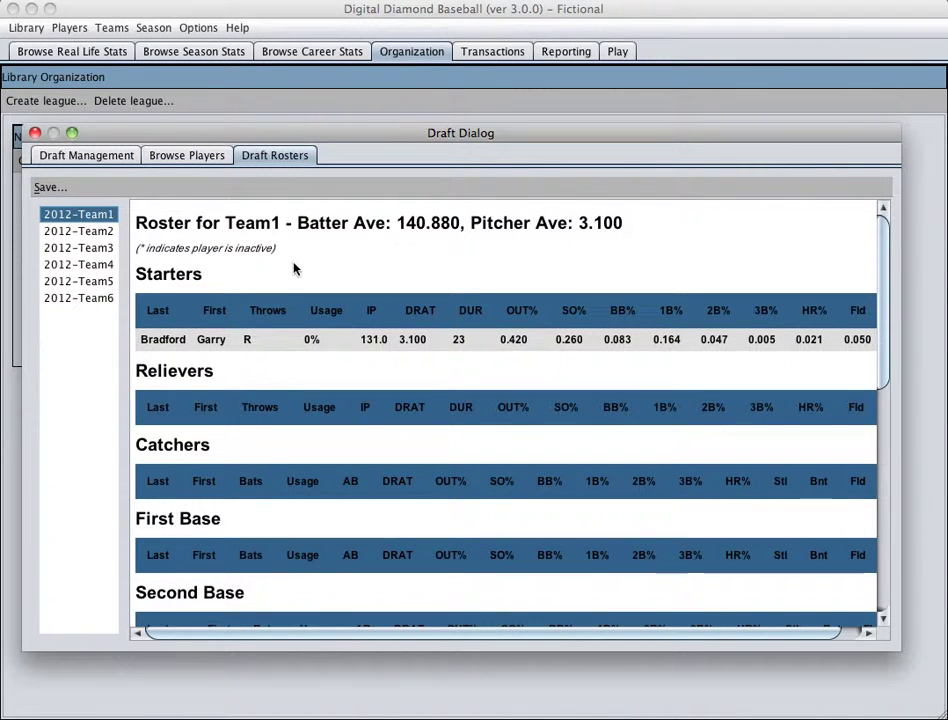
scroll(296, 269, "down", 3)
scroll(294, 268, "down", 10)
scroll(294, 268, "up", 15)
left_click_drag(282, 267, 138, 222)
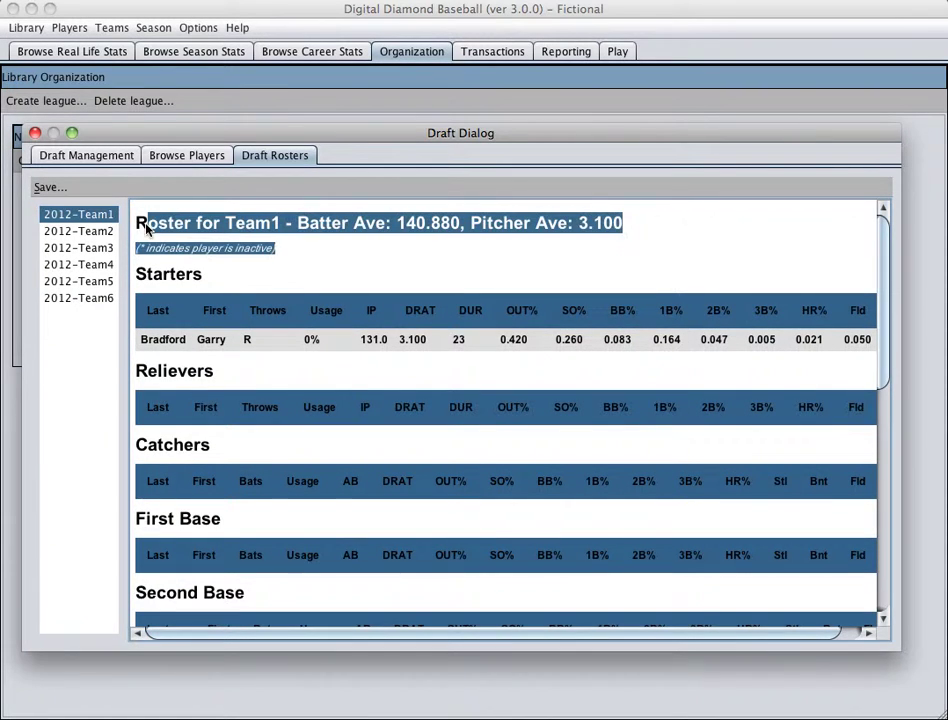
left_click(70, 247)
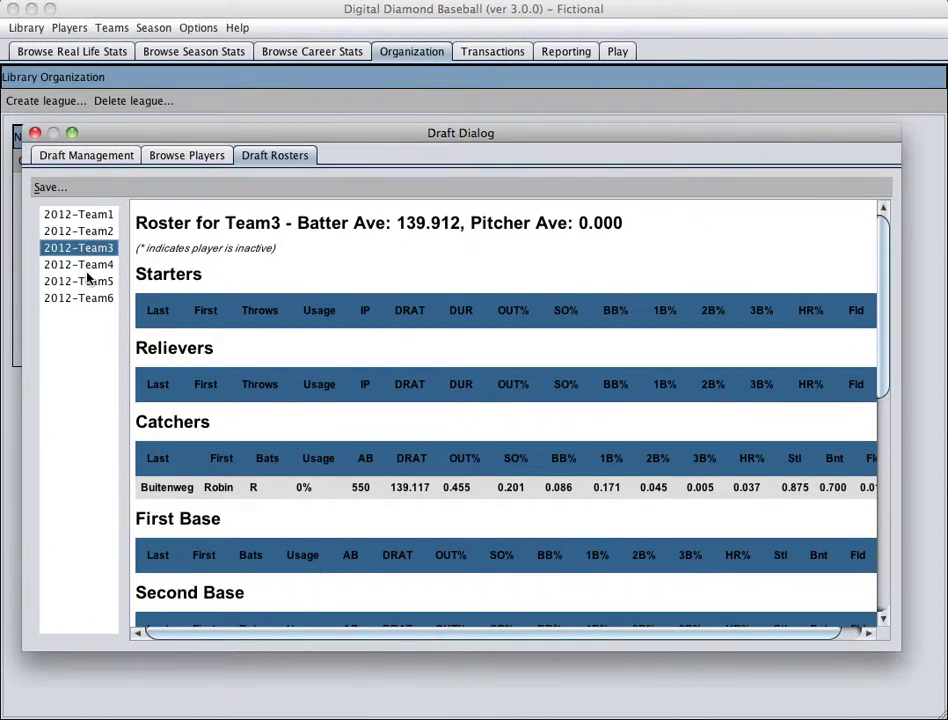
left_click(70, 281)
left_click(75, 247)
left_click(118, 155)
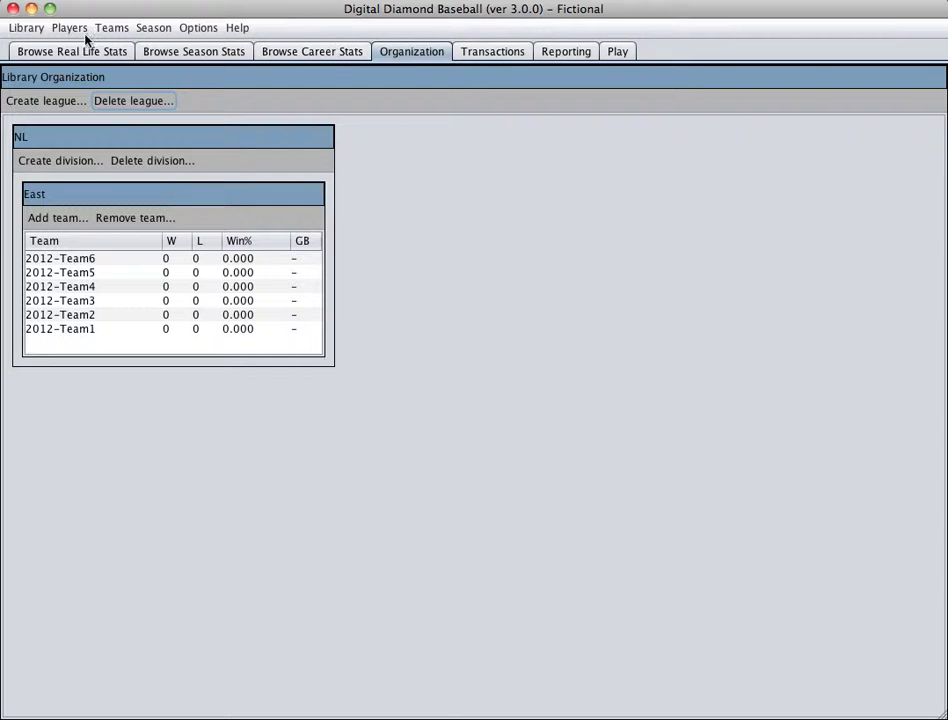
Check the drafted players in the real life stats and the Team Roster Report for 2012-Team1, 2012-Team2 and 2012-Team3.
left_click(80, 52)
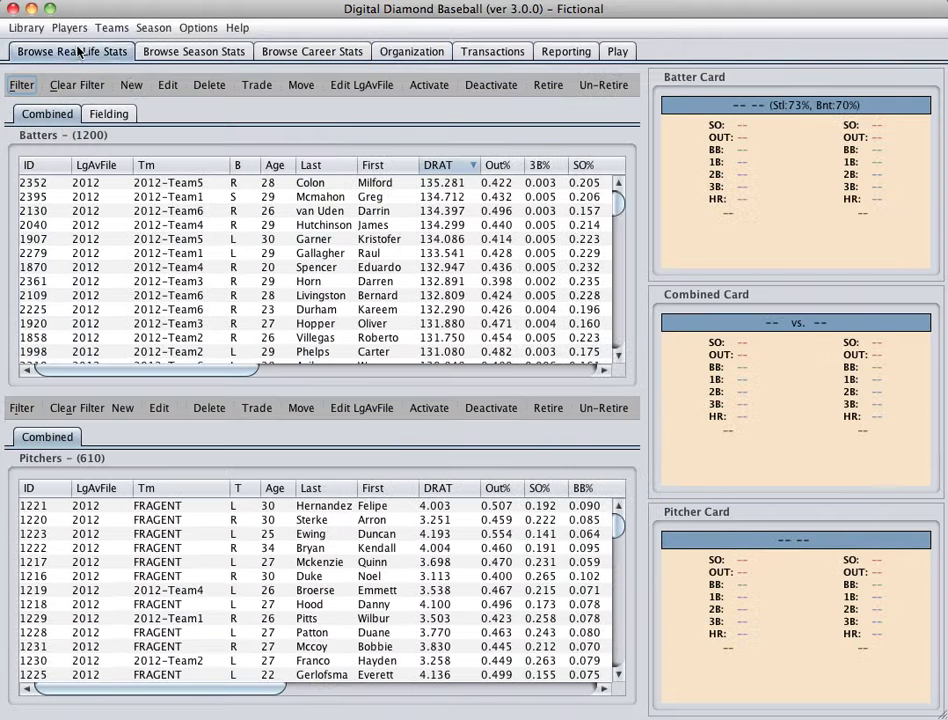
left_click(563, 51)
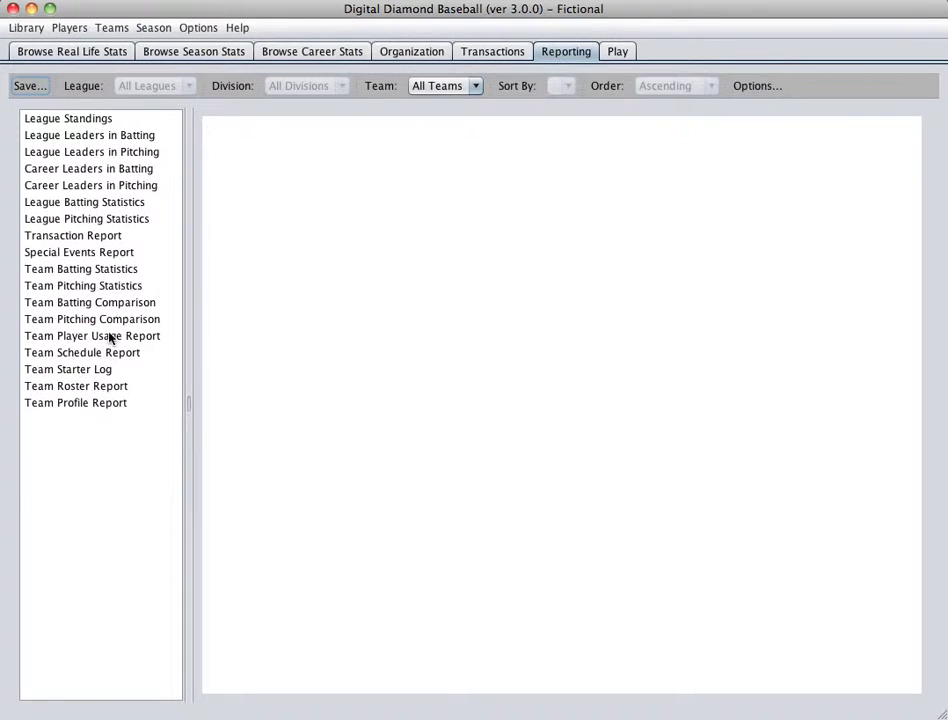
left_click(105, 385)
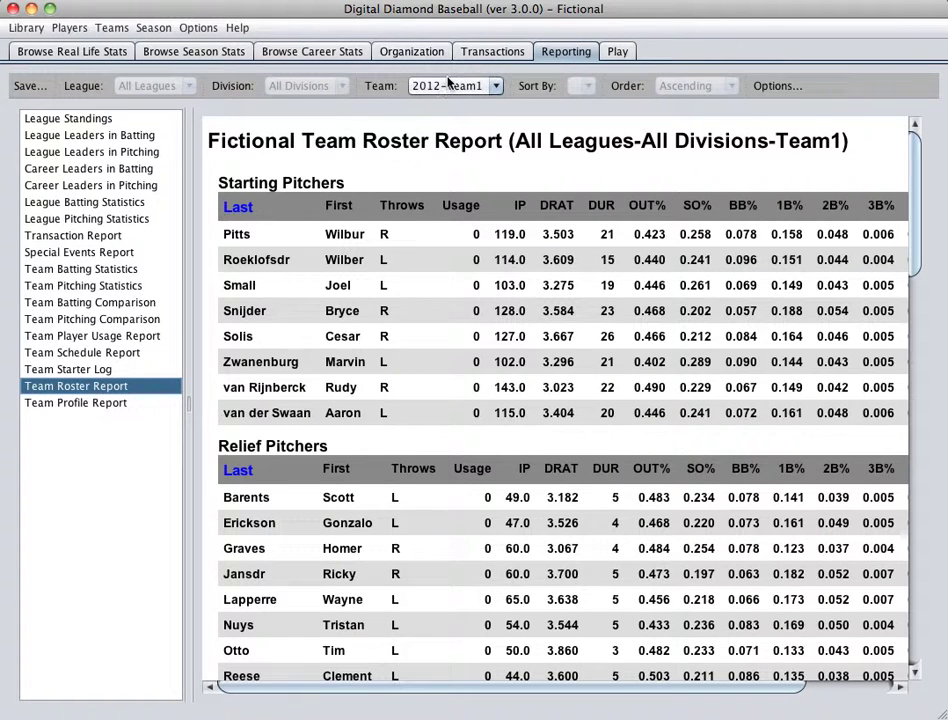
left_click(450, 85)
left_click(458, 122)
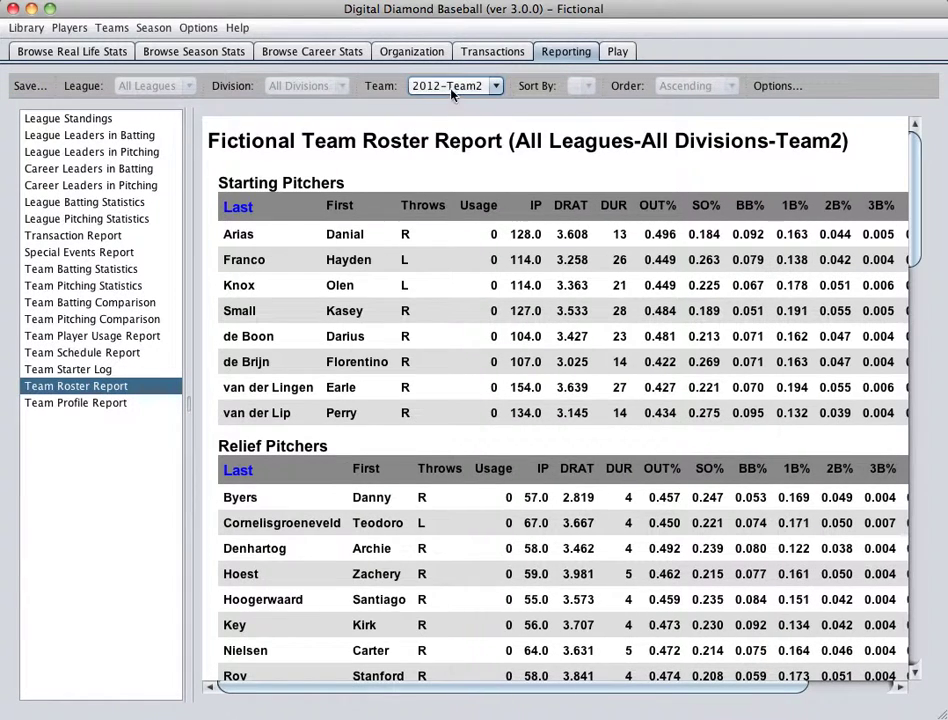
left_click(452, 88)
left_click(458, 143)
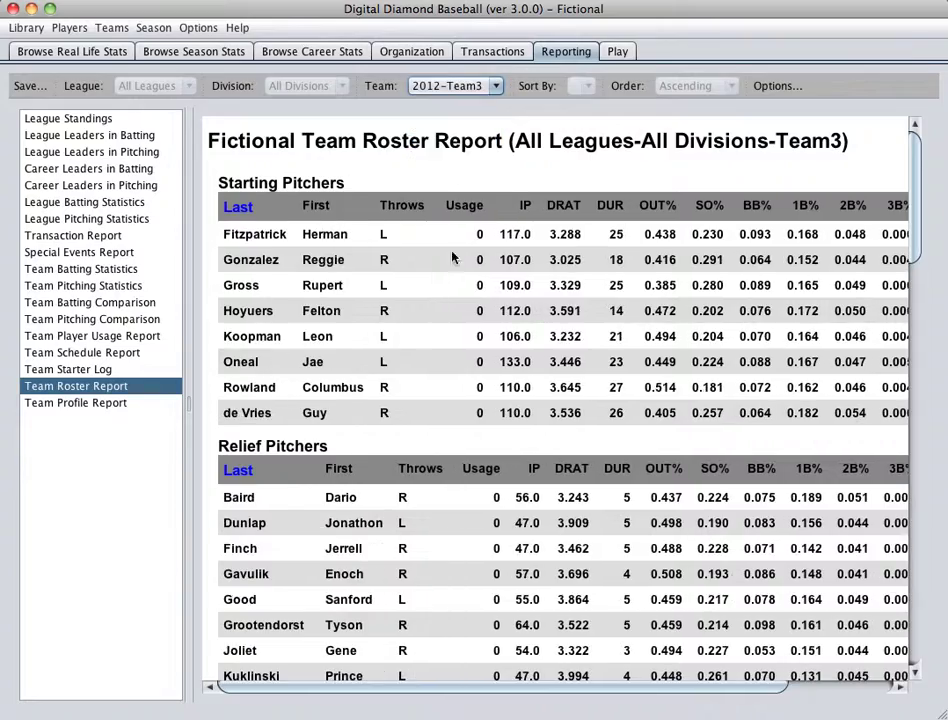
scroll(460, 322, "down", 20)
scroll(460, 322, "up", 20)
Generate profiles for all teams, check 2012-Team1's starting rotation and reliever usage, and accept the profiles.
left_click(98, 25)
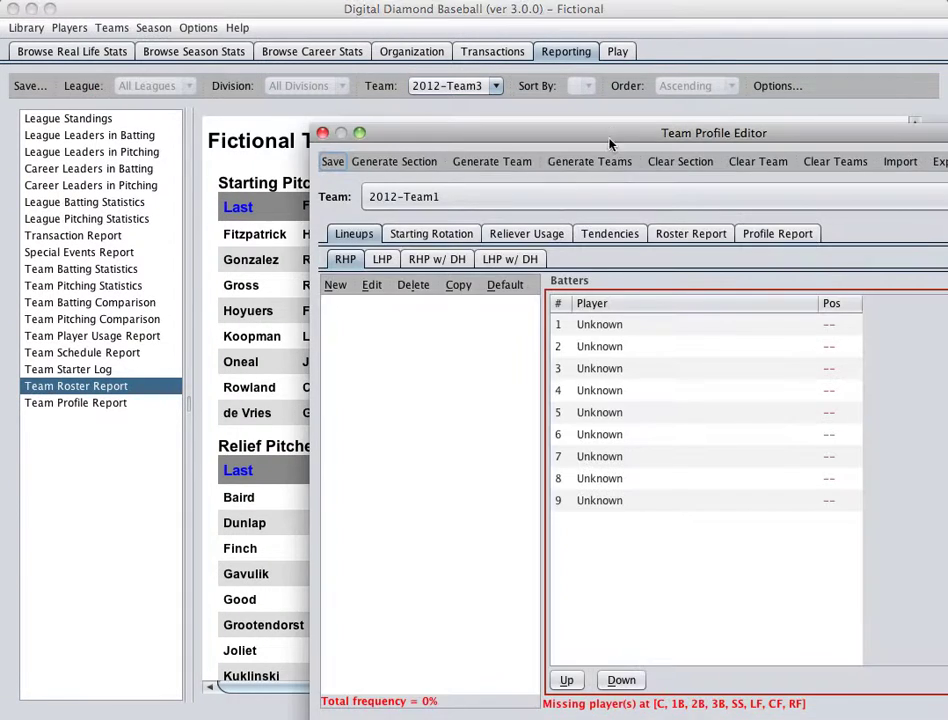
left_click_drag(546, 128, 388, 60)
left_click(323, 90)
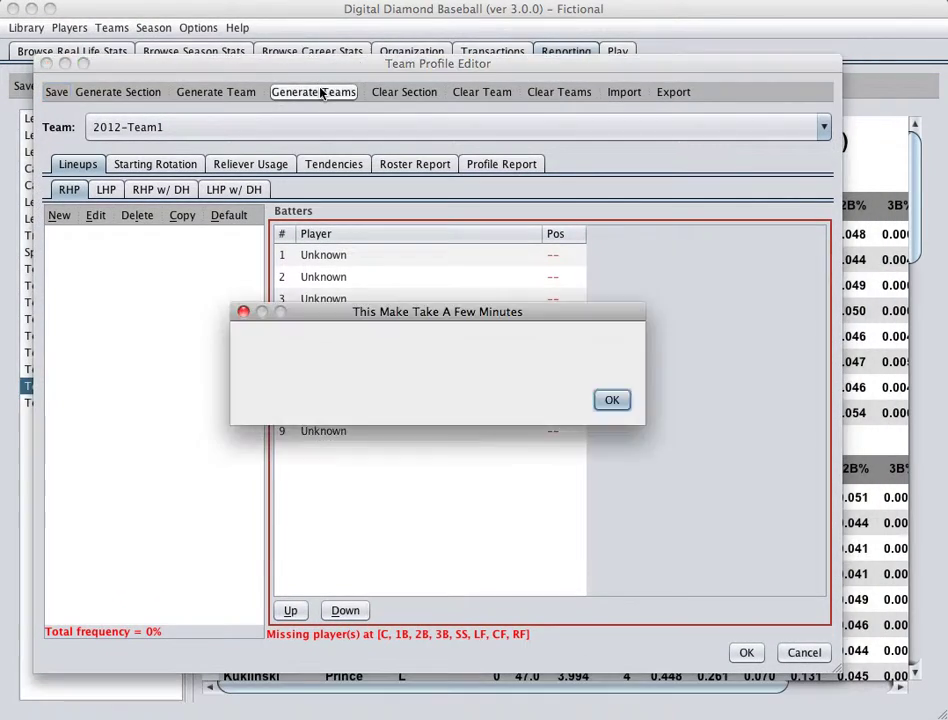
left_click(617, 403)
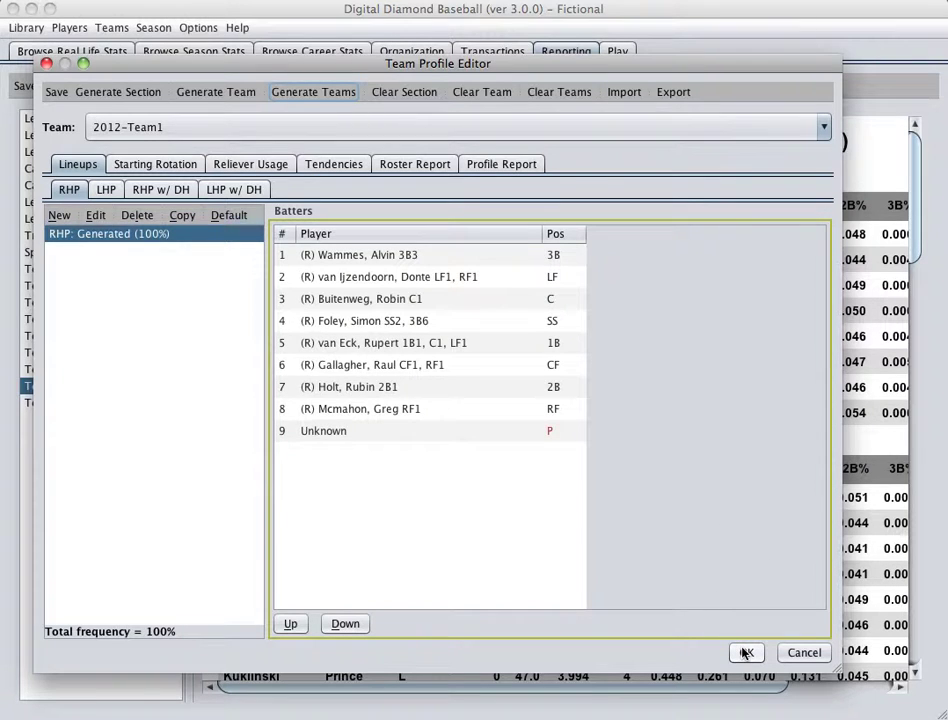
left_click(157, 164)
left_click(255, 164)
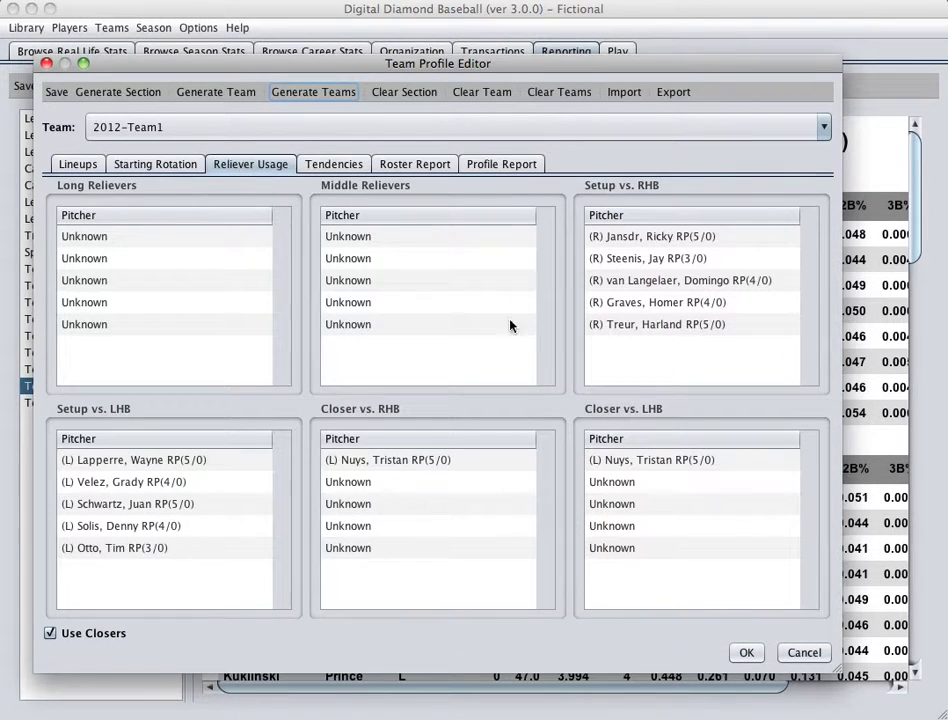
left_click(746, 652)
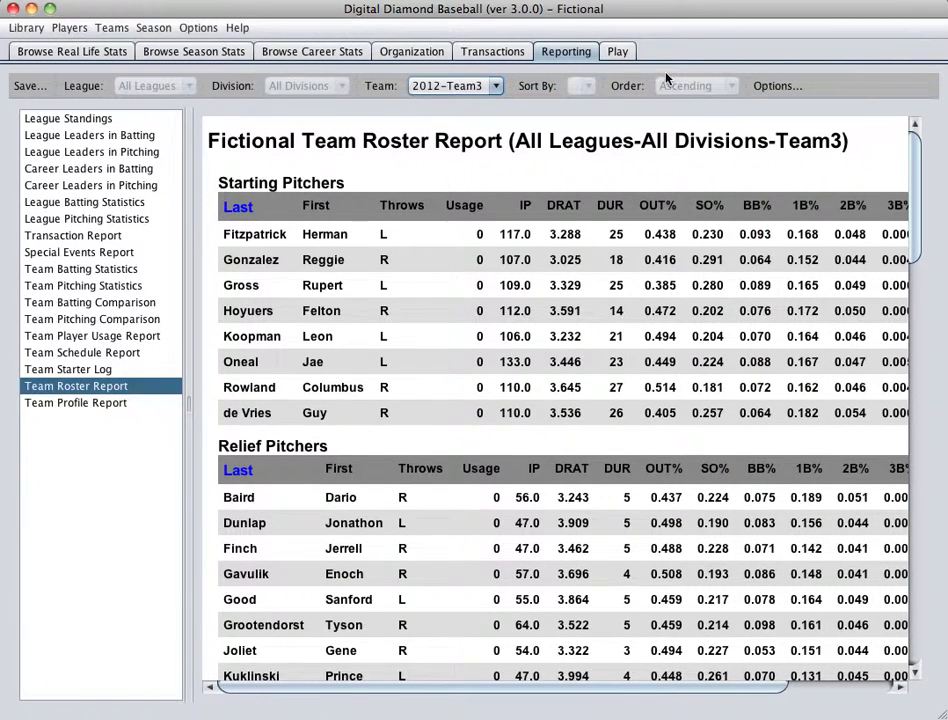
Create a new season, agreeing to delete all season stats, boxscores, transactions and the existing schedule.
left_click(617, 51)
left_click(155, 28)
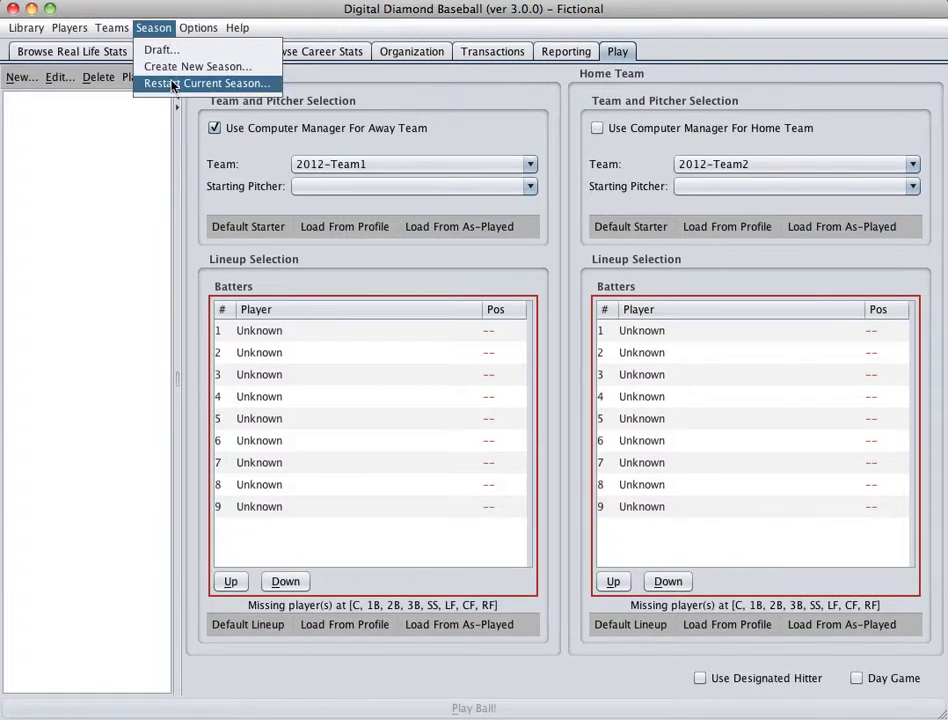
left_click(135, 64)
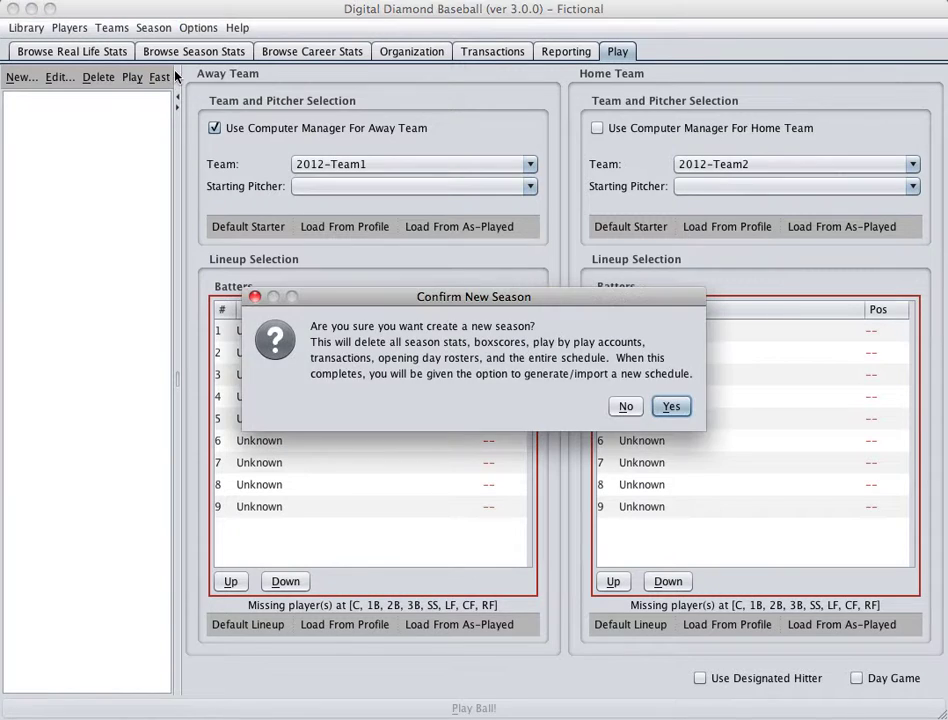
left_click(670, 406)
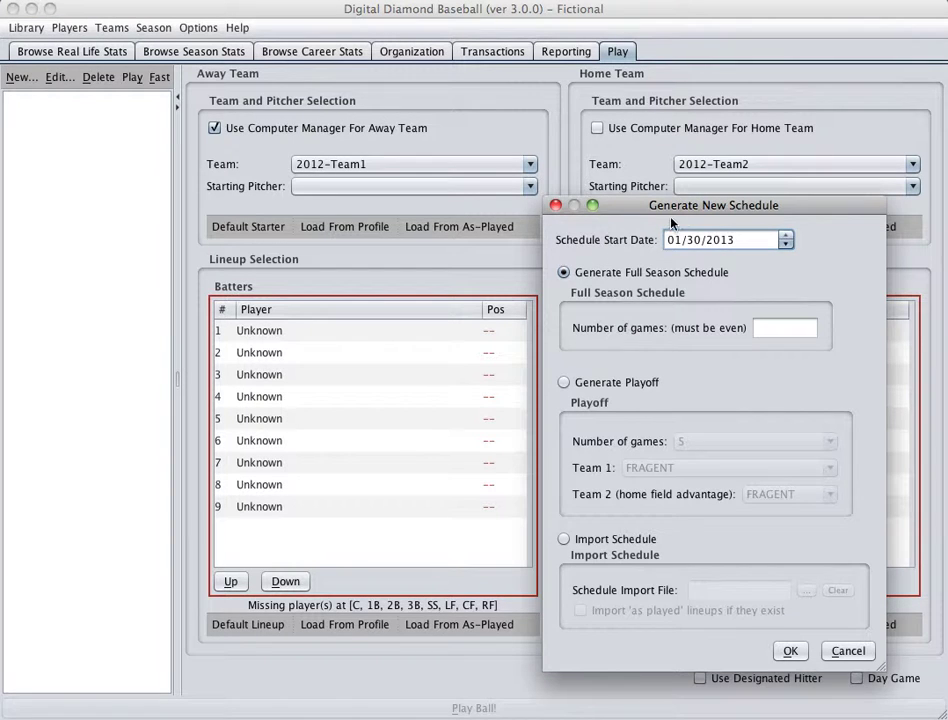
Generate a full season schedule of 162 games with a start date of 03/30/2013.
left_click_drag(671, 220, 390, 157)
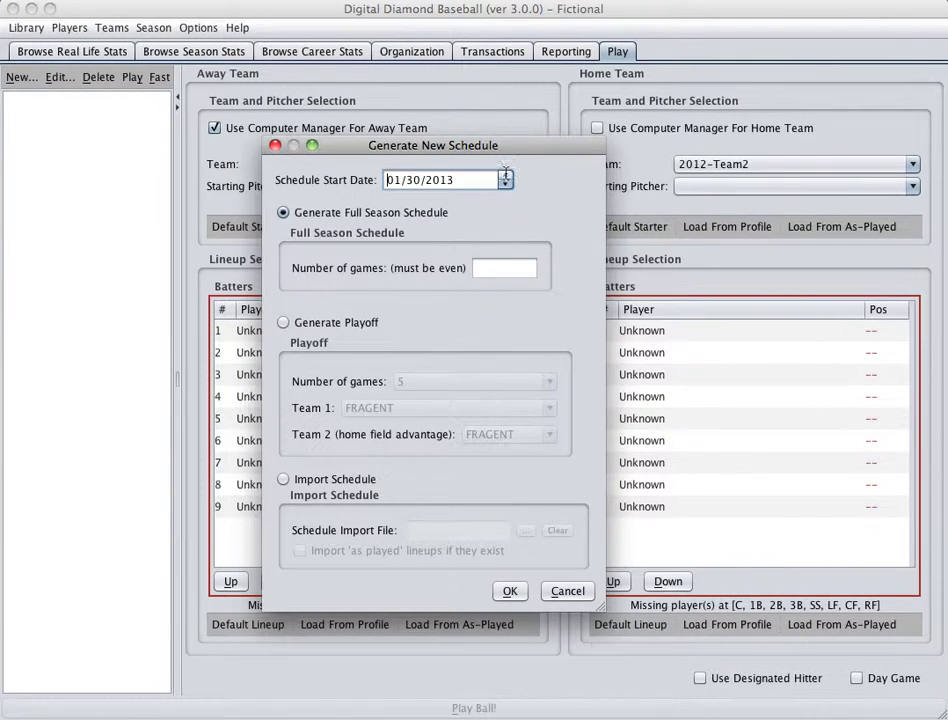
left_click(506, 175)
left_click(506, 175)
left_click(506, 175)
left_click(506, 185)
left_click(413, 181)
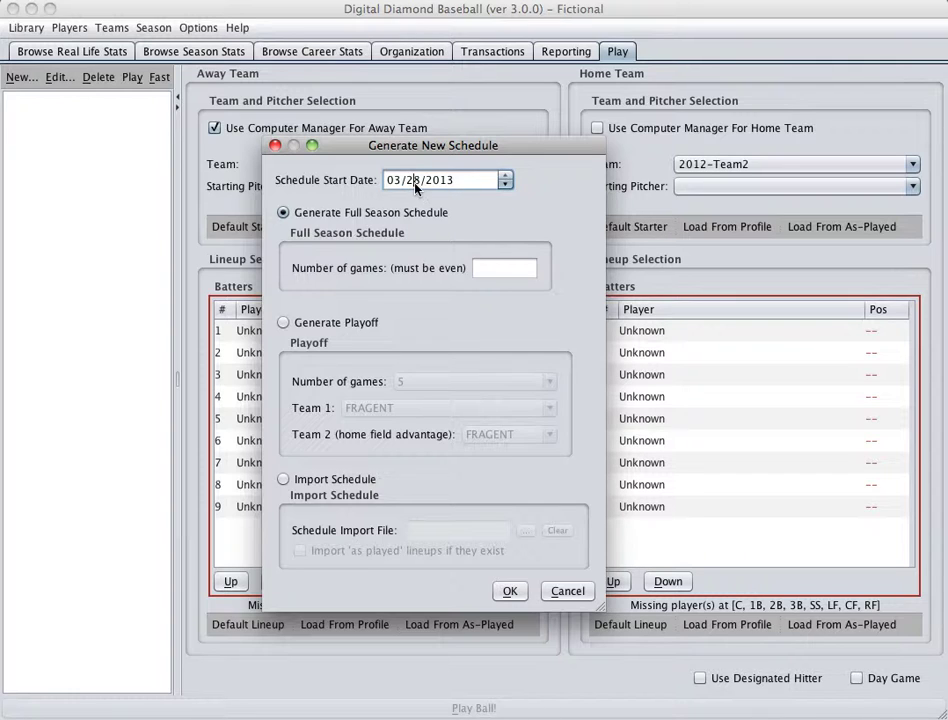
left_click(505, 175)
left_click(505, 176)
left_click(484, 267)
type("162")
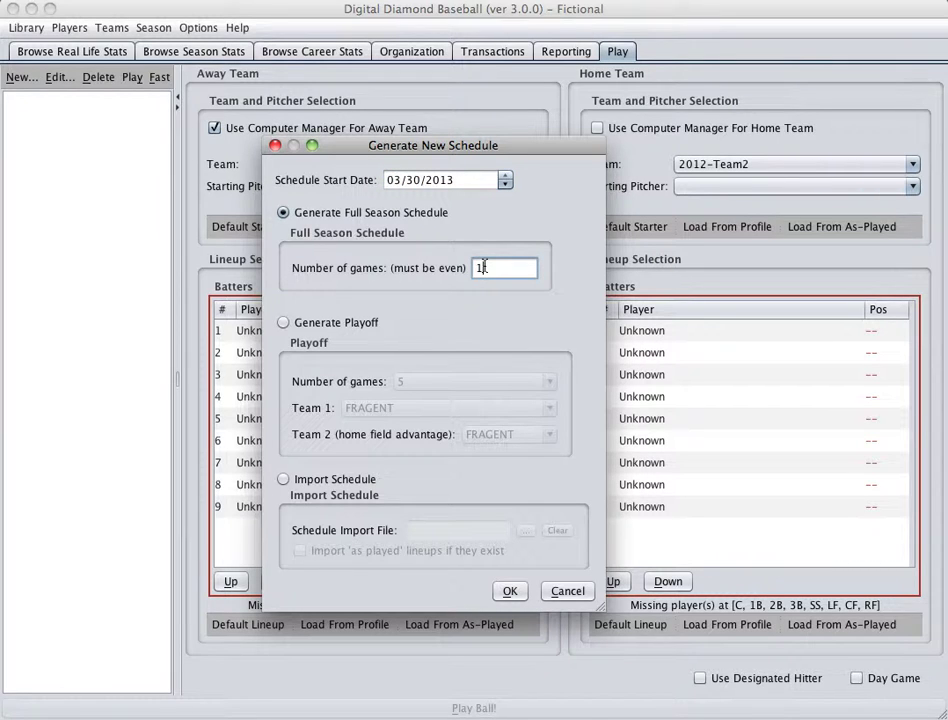
left_click(509, 591)
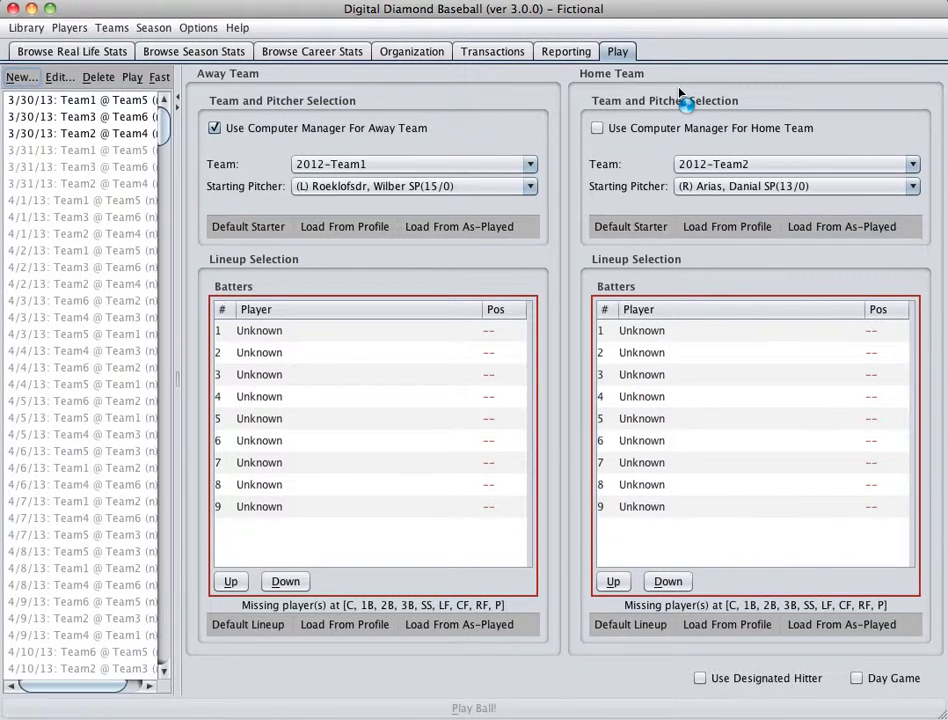
Fast play the scheduled games through the end of the day with the DH league set to None.
scroll(106, 95, "down", 2)
scroll(107, 157, "up", 2)
left_click(160, 77)
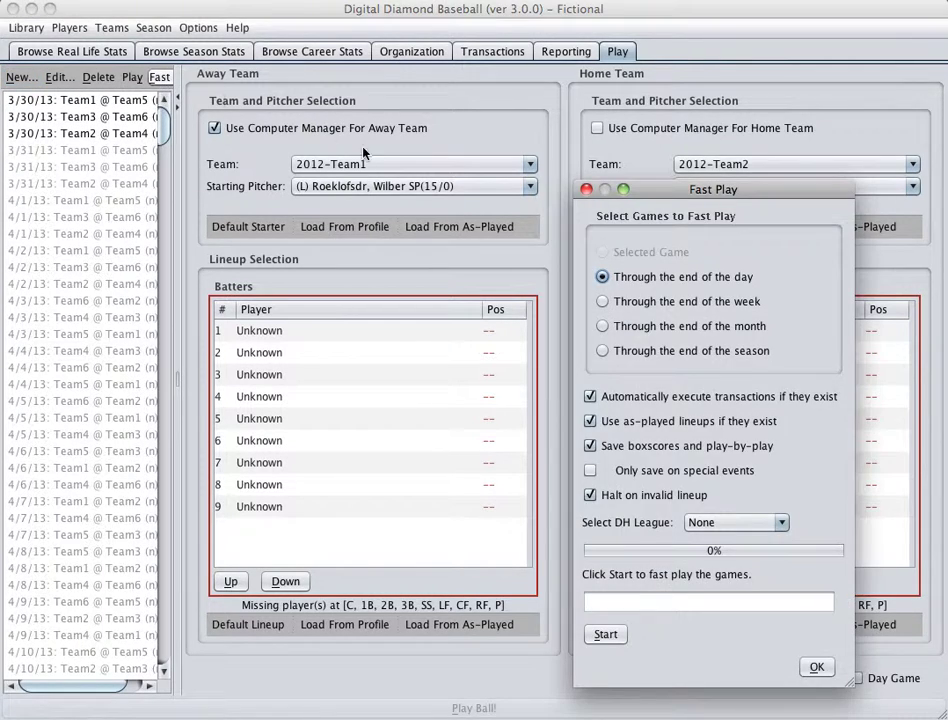
left_click_drag(742, 193, 465, 154)
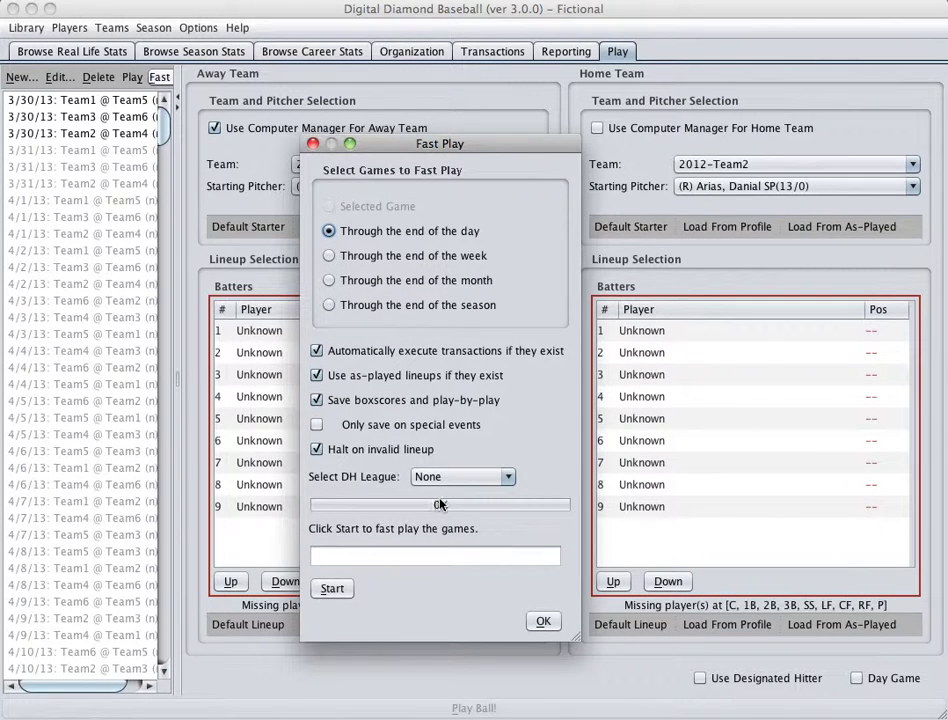
left_click(463, 476)
left_click(478, 493)
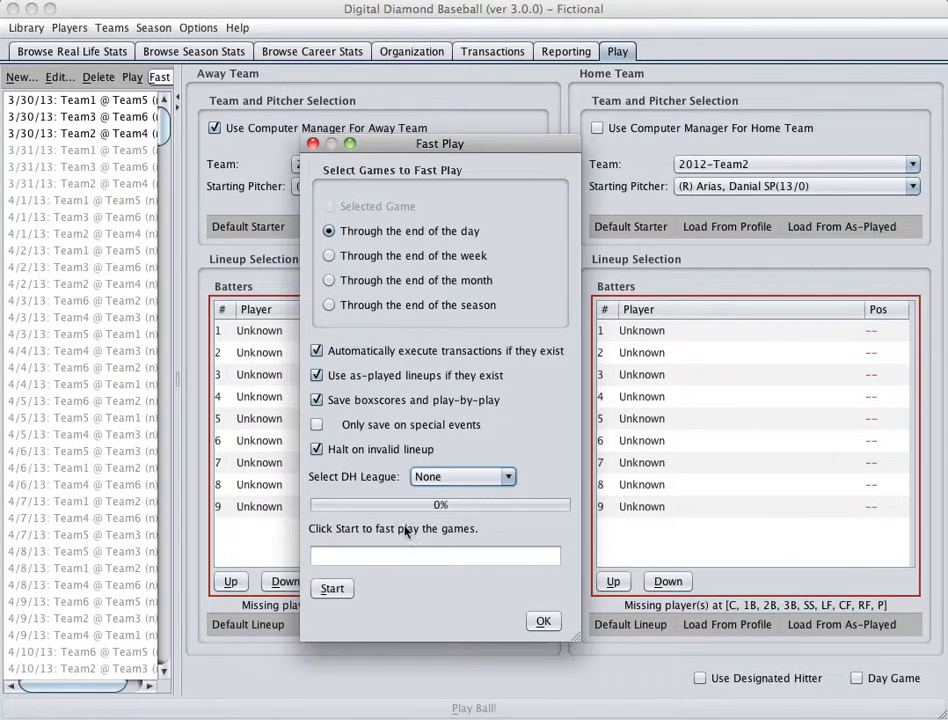
left_click(334, 588)
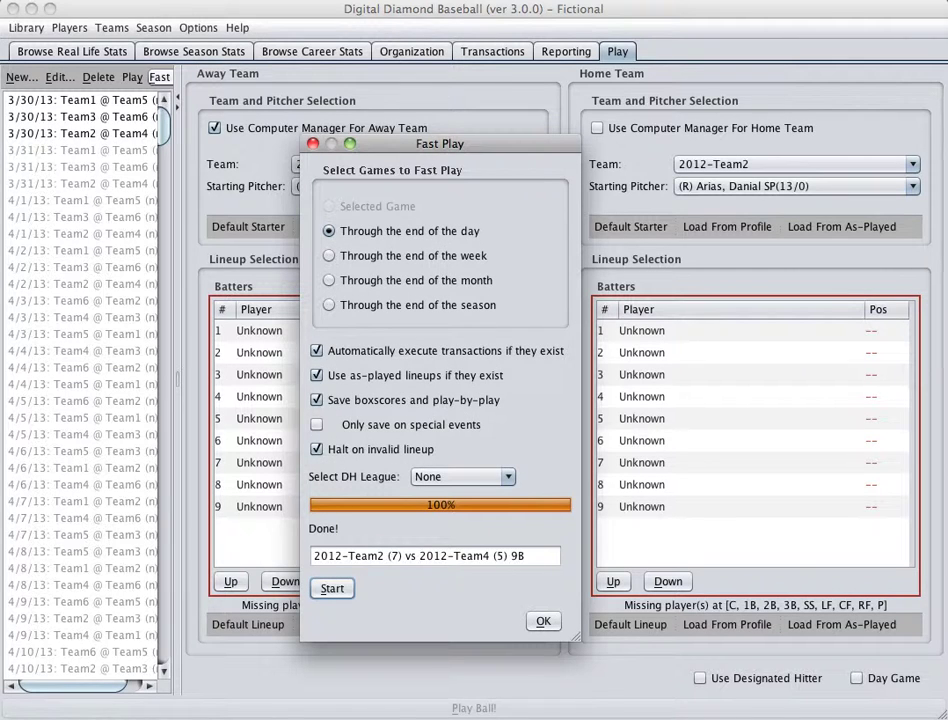
left_click(543, 621)
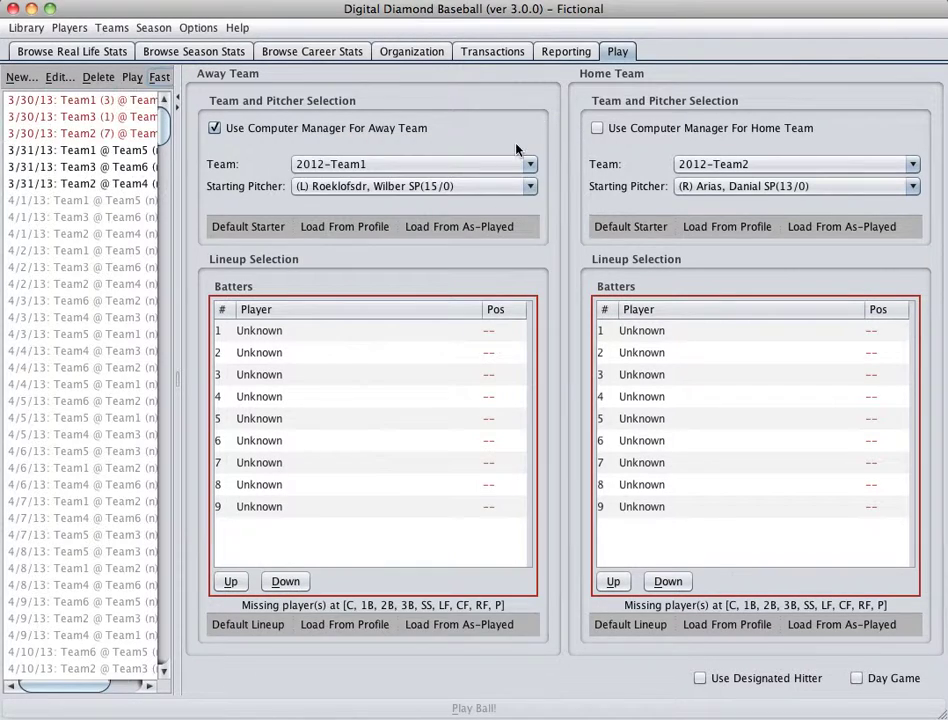
Show the League Standings report for all leagues, divisions and teams.
left_click(566, 51)
left_click(70, 119)
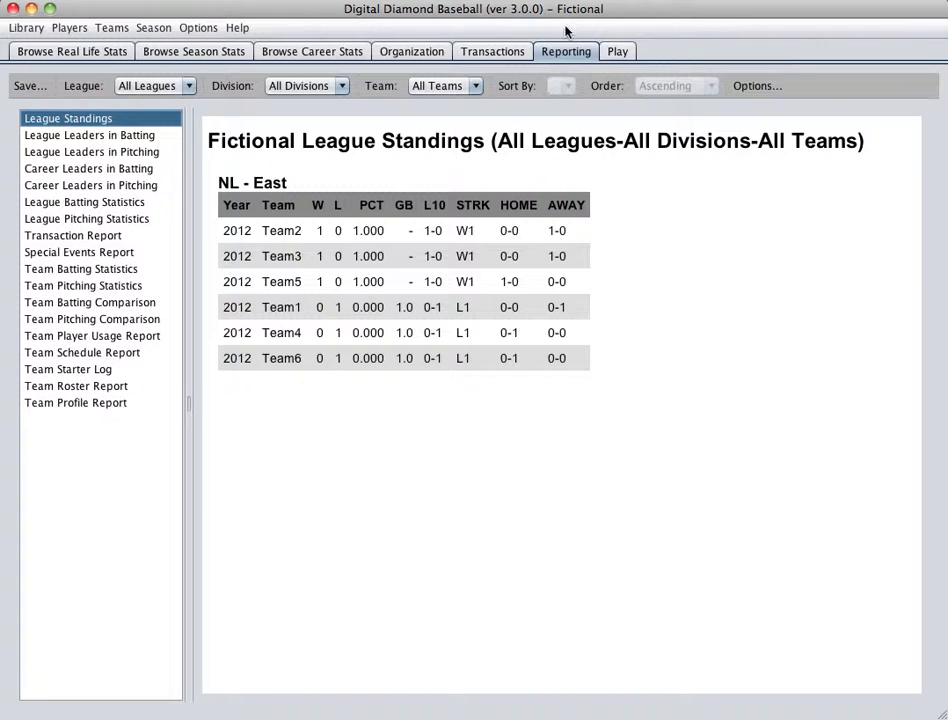
Sort the batters by PA, highest first, in both the season stats and the career stats.
left_click(195, 51)
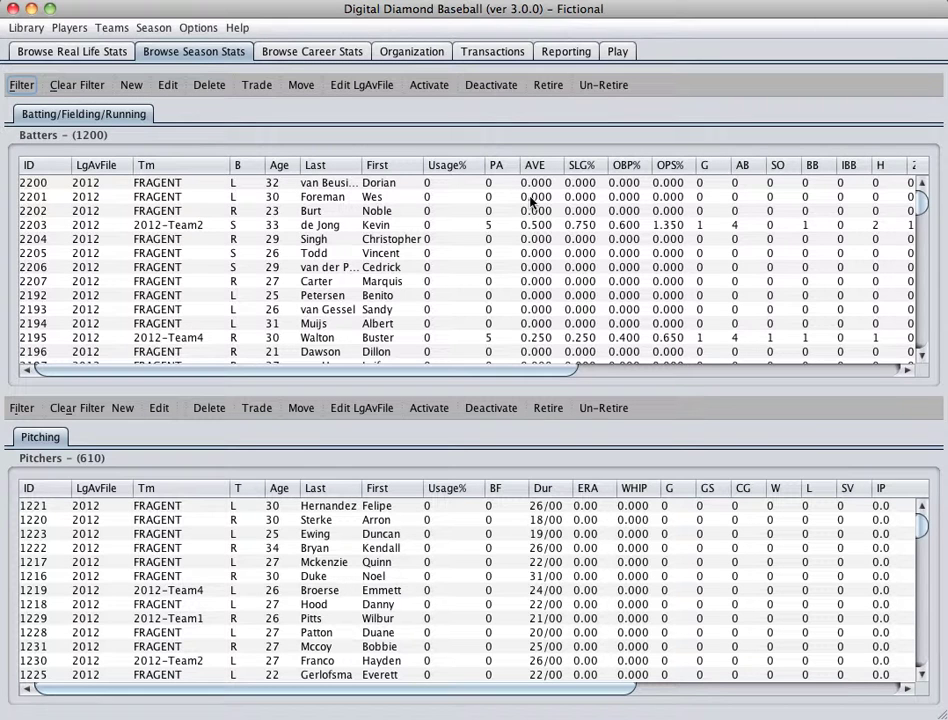
left_click(506, 172)
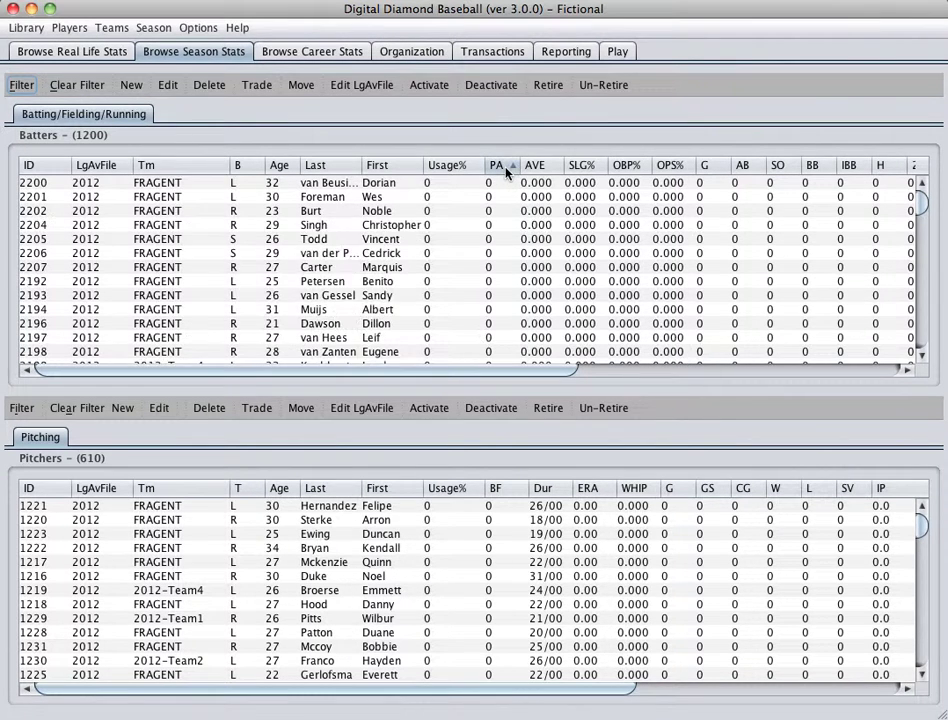
left_click(506, 172)
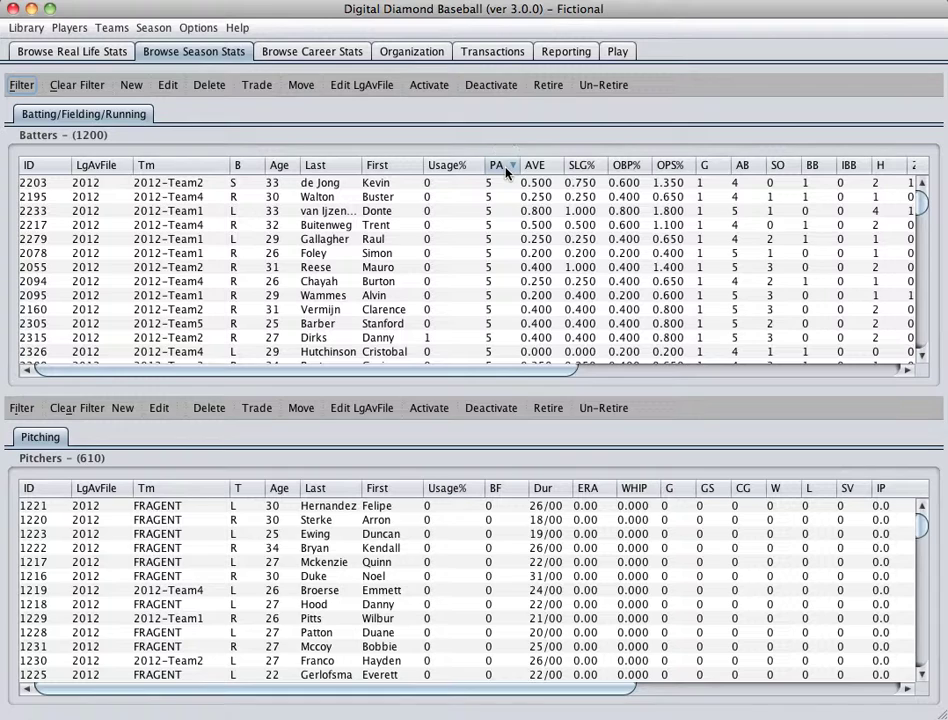
left_click(346, 54)
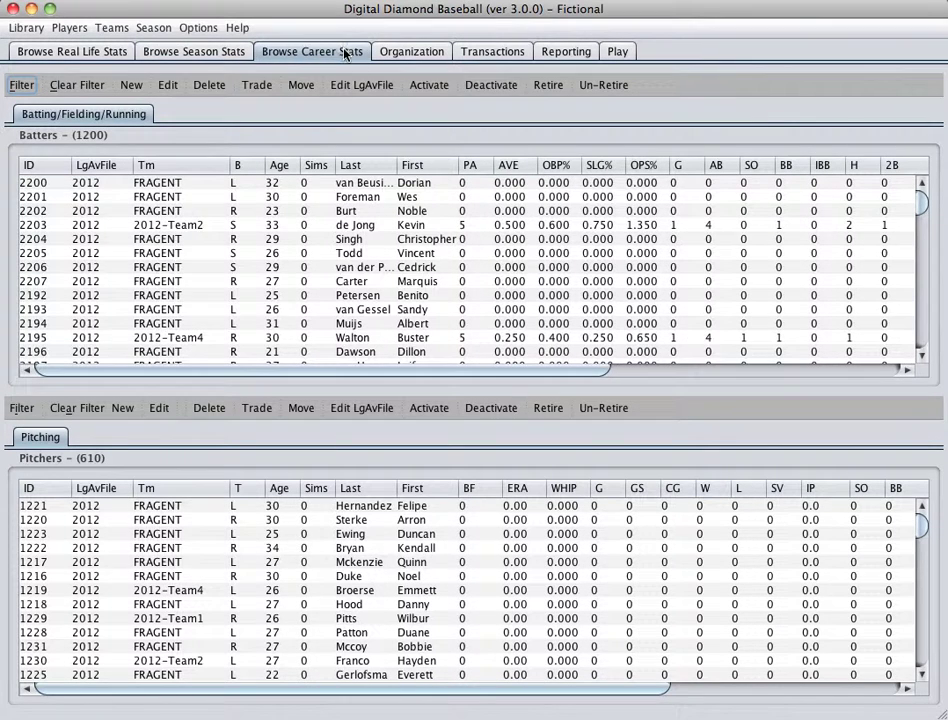
left_click(474, 165)
left_click(474, 165)
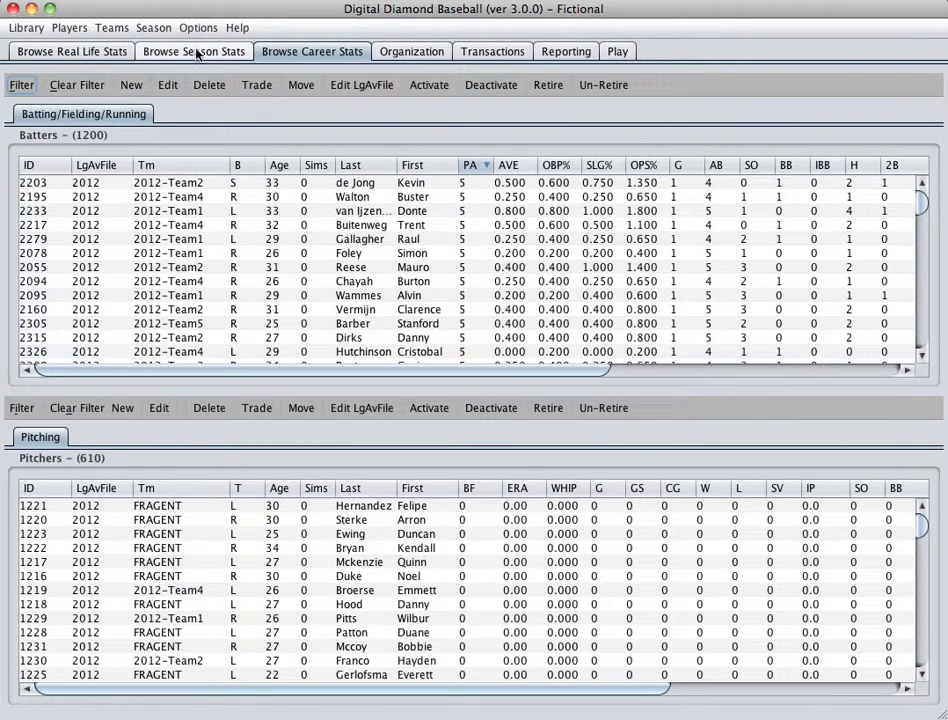
Restart the current season, confirming the reset and agreeing to age the players by one year.
left_click(153, 28)
left_click(170, 83)
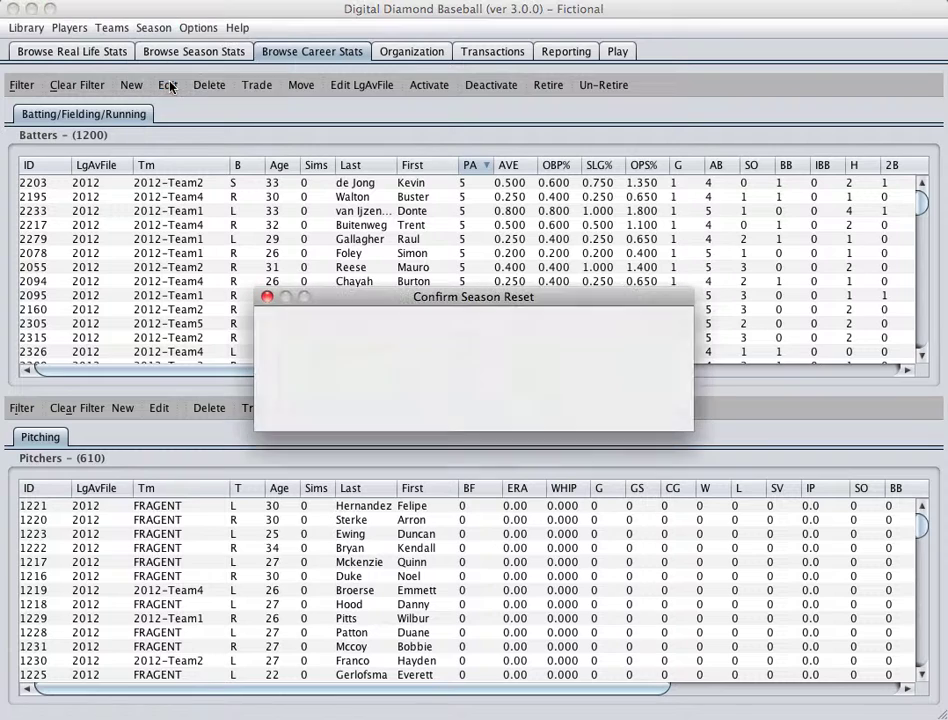
left_click(657, 405)
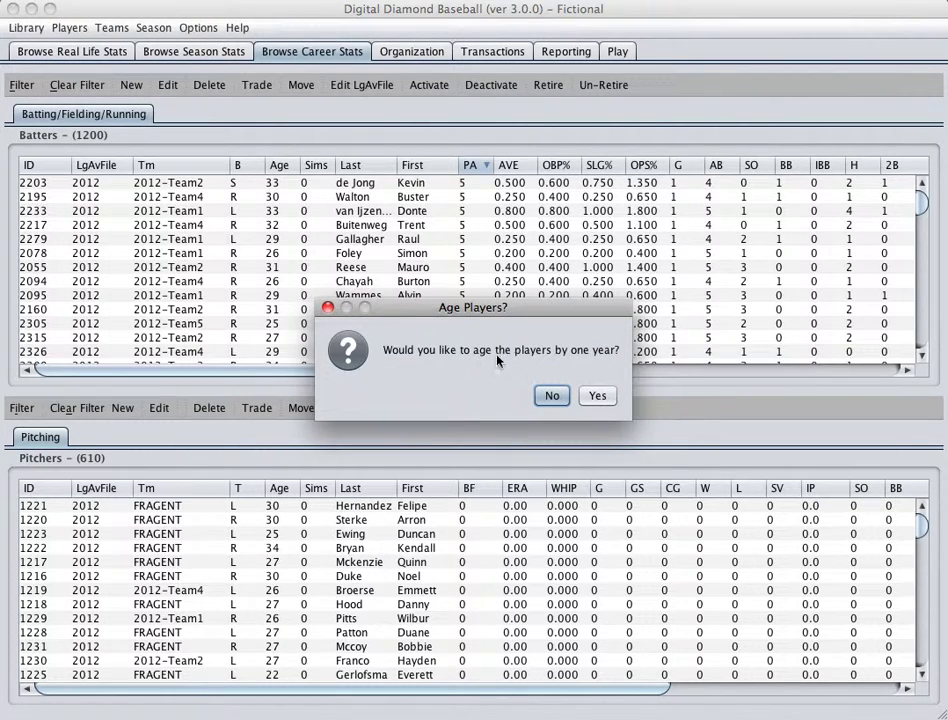
left_click(600, 396)
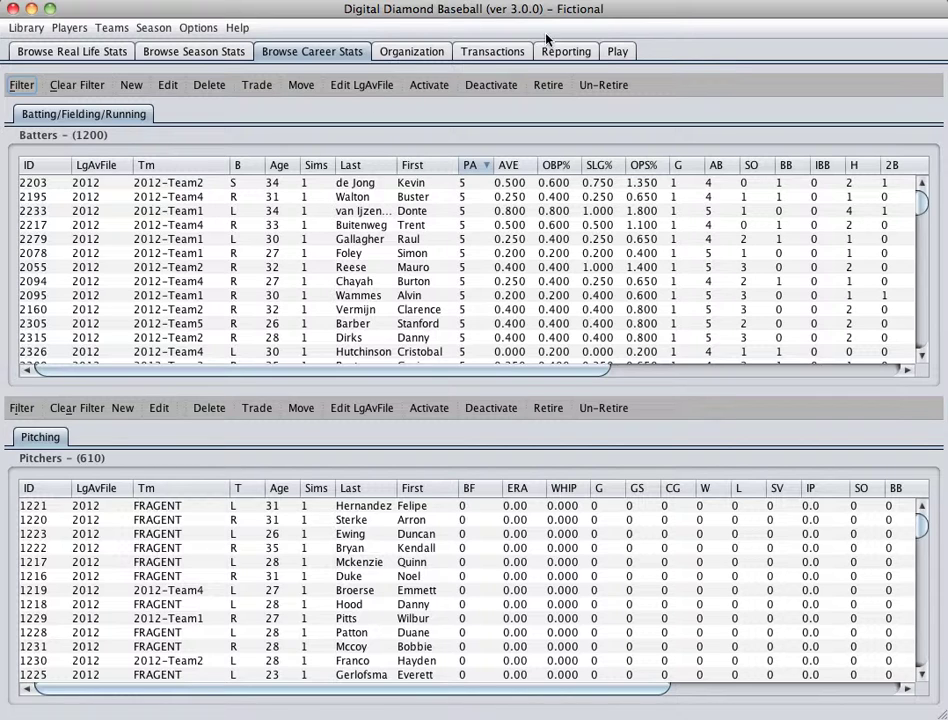
Fast play the restarted season's games through the end of the day, with no DH league.
left_click(617, 51)
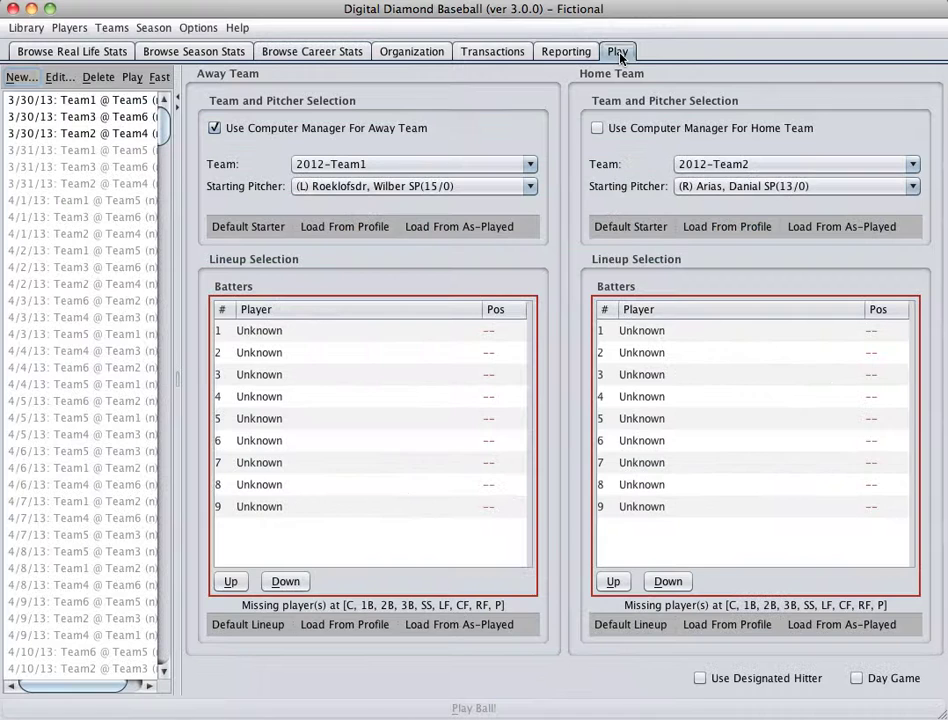
left_click(159, 77)
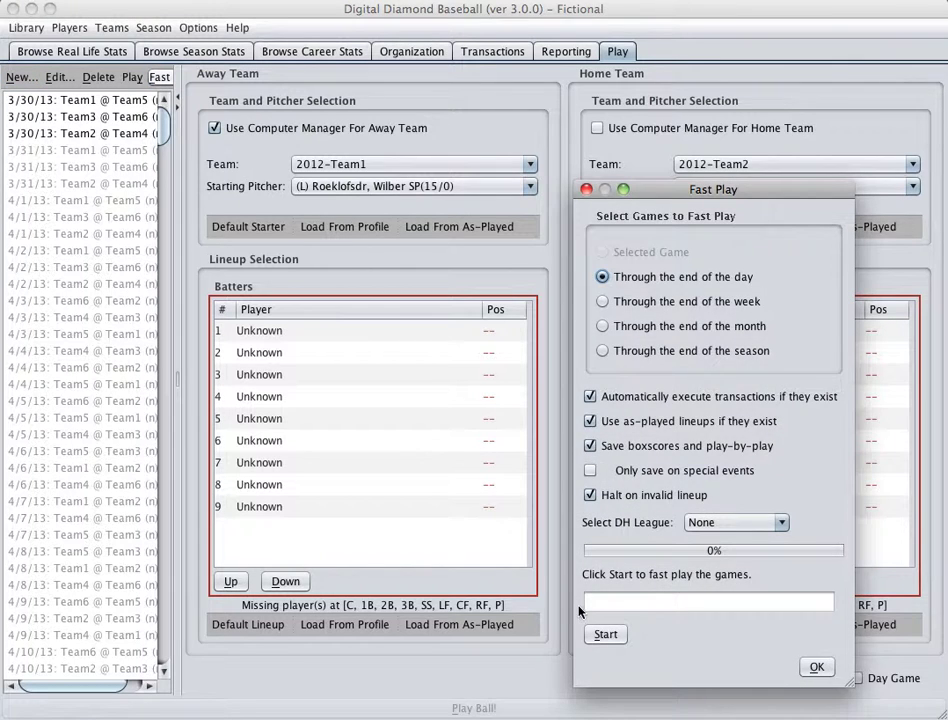
left_click(607, 633)
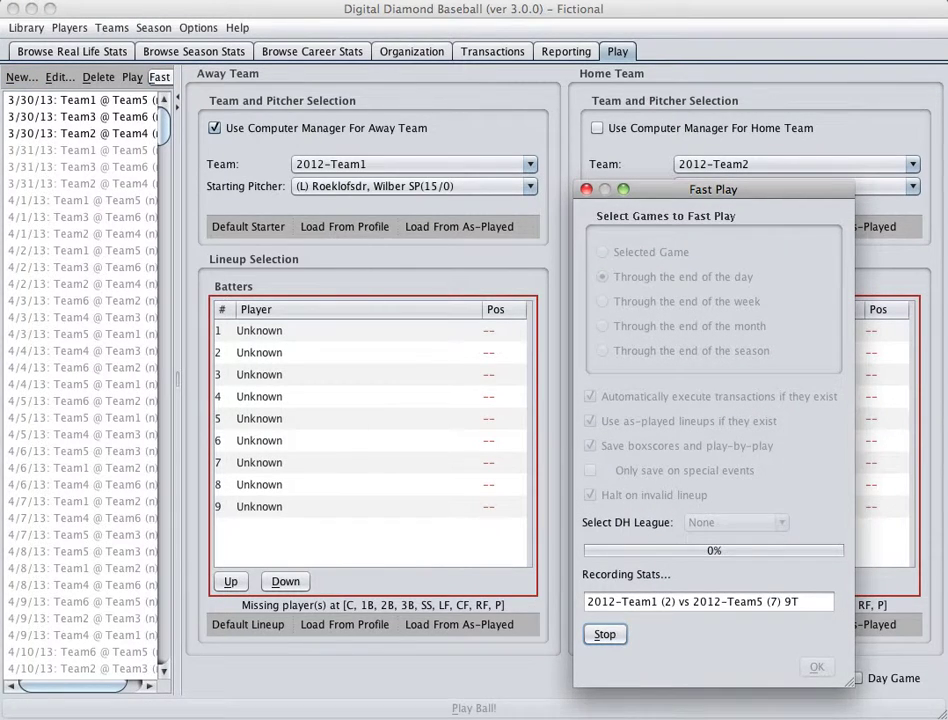
Compare the career and season batting stats of the 2012-Team1 batter with the most PA.
left_click(327, 55)
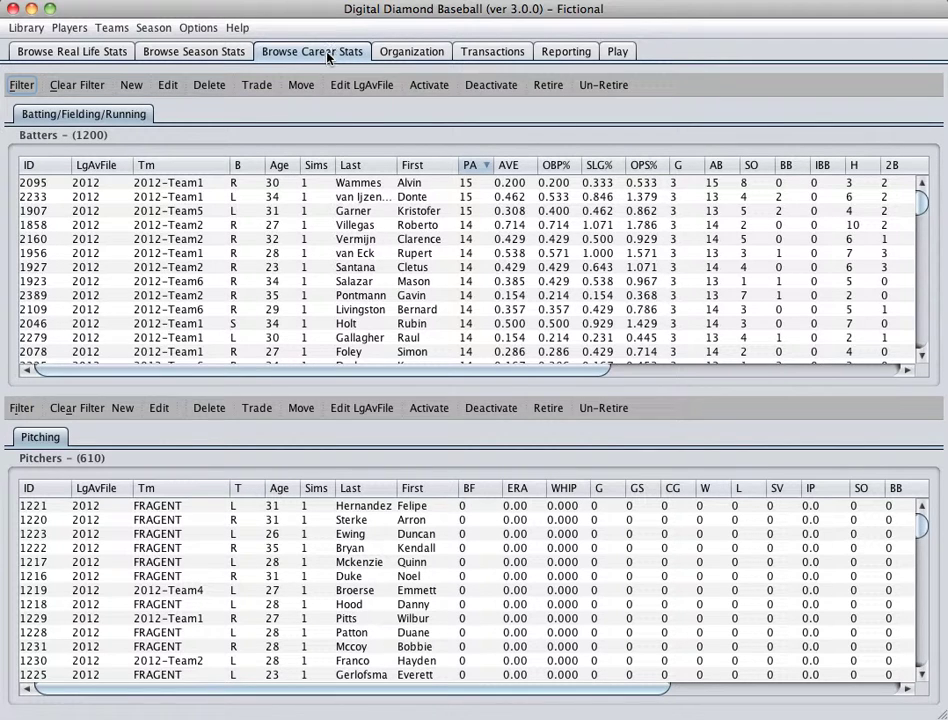
left_click(427, 185)
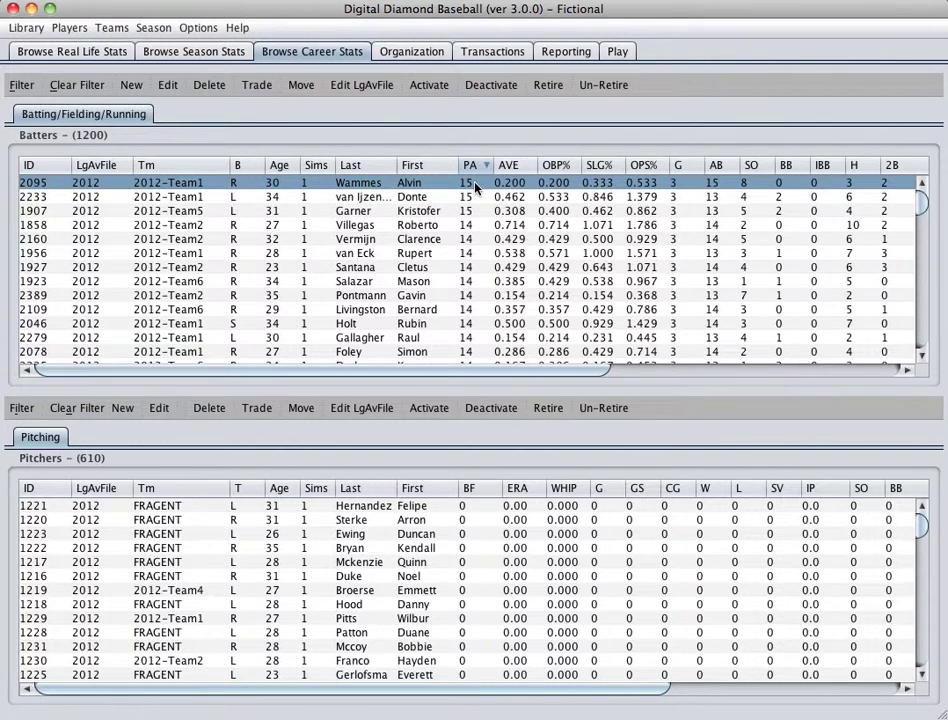
left_click(238, 51)
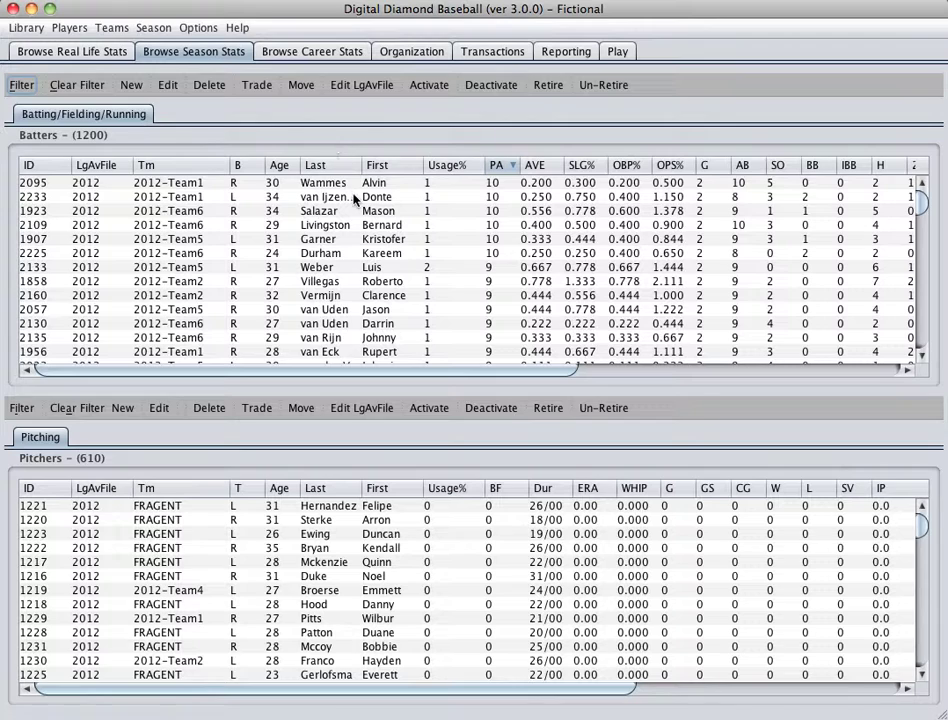
left_click(352, 185)
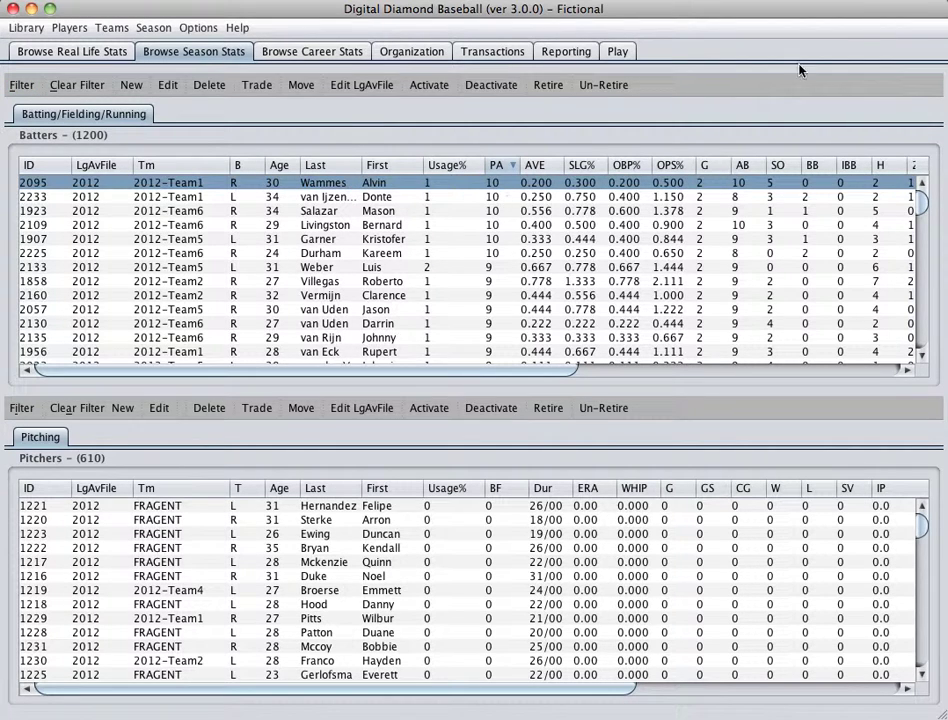
Examine the batter cards of the batter with the highest DRAT and the 24-year-old 2012-Team6 batter in the real life stats.
left_click(88, 42)
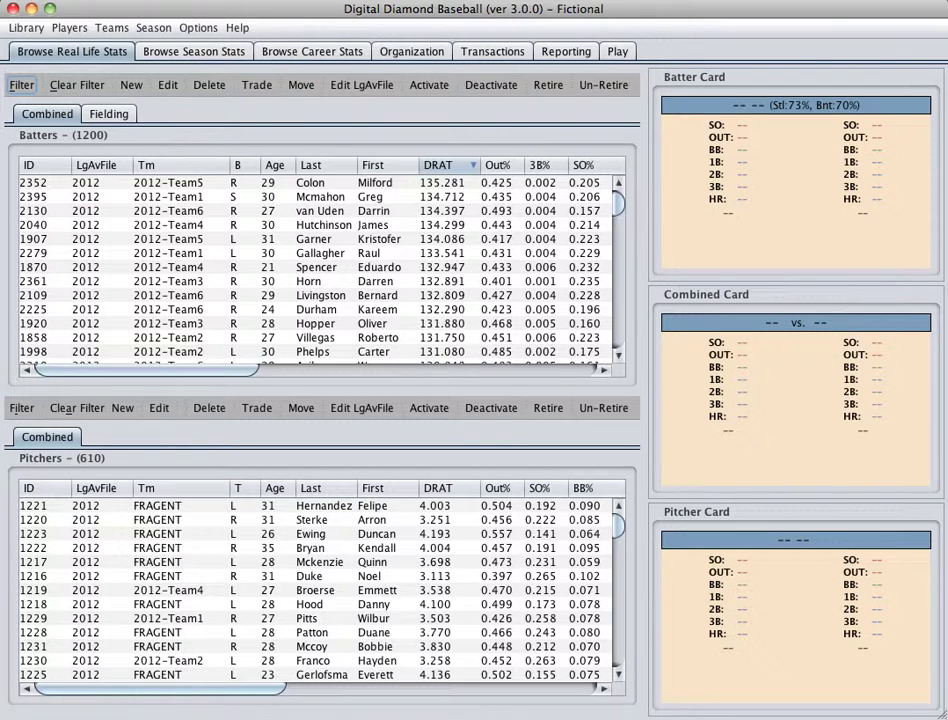
left_click(463, 183)
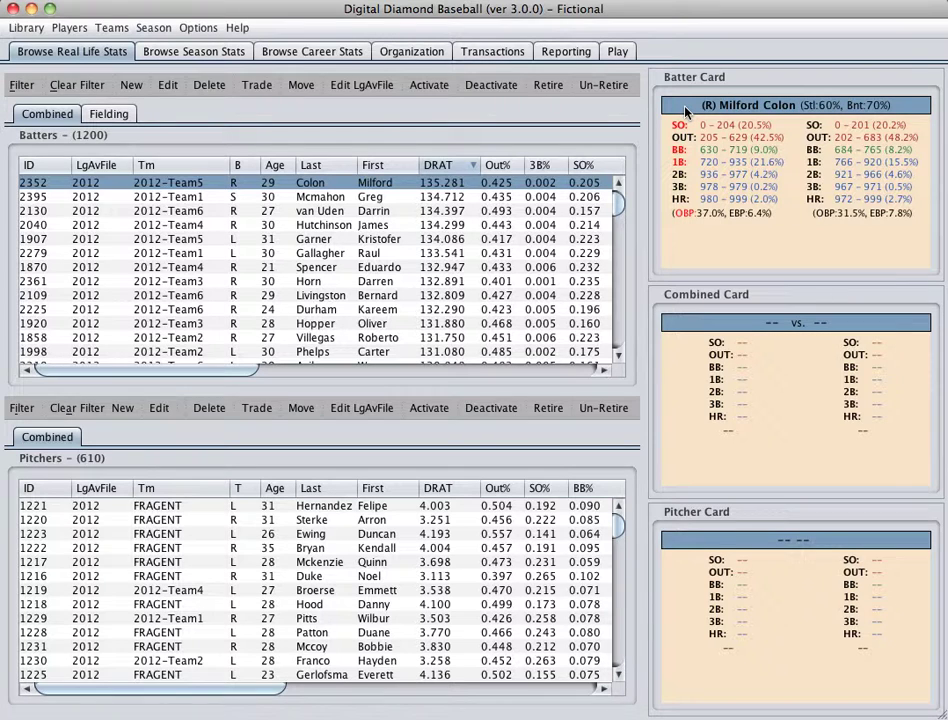
mouse_move(686, 112)
left_click(300, 311)
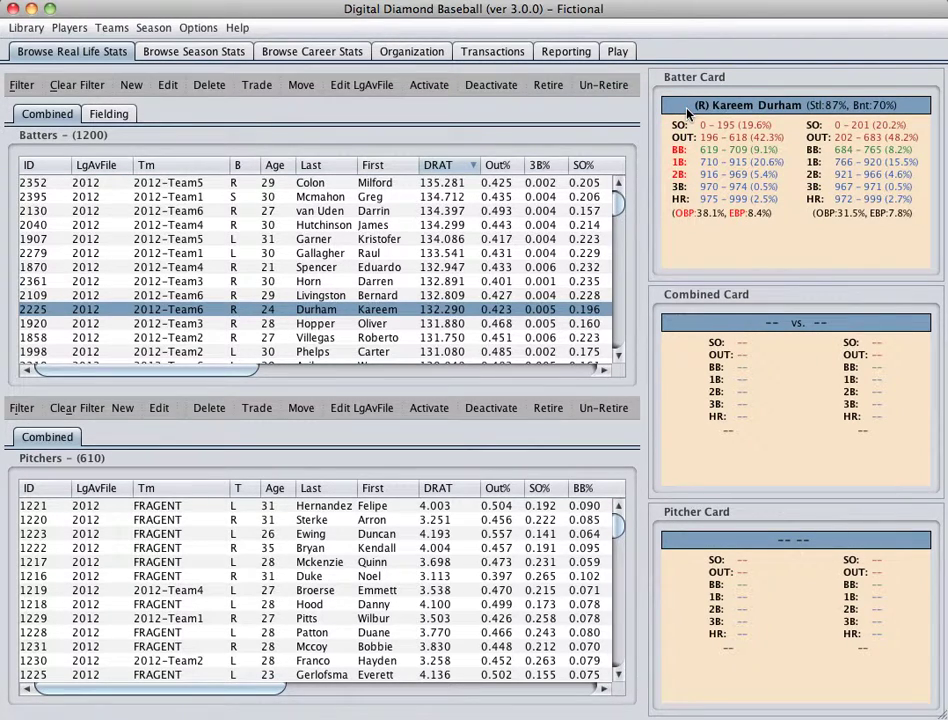
mouse_move(687, 113)
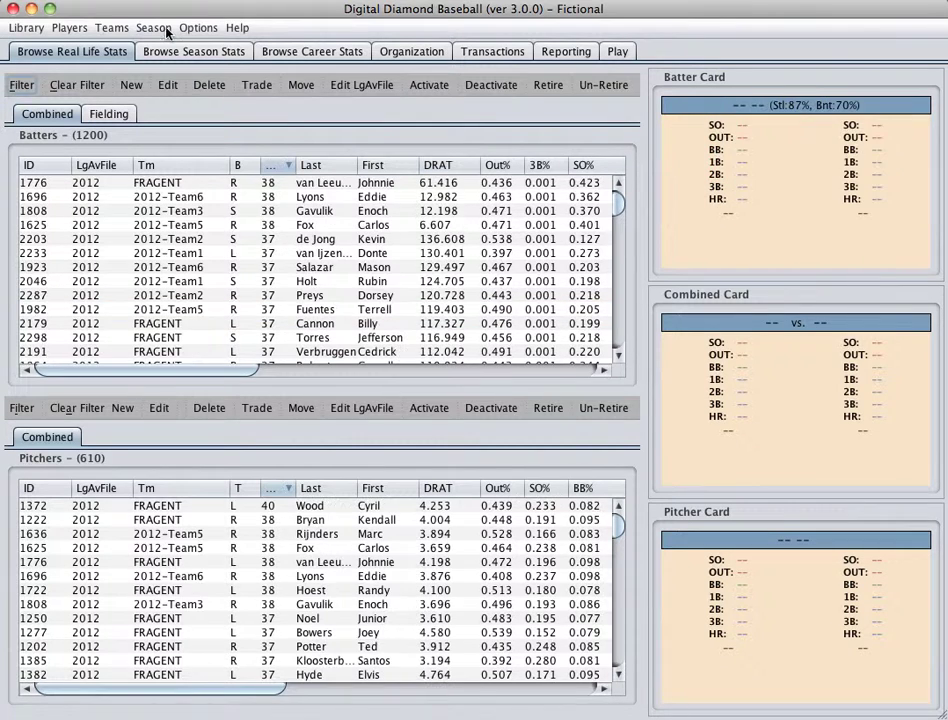
Restart the current season, age the players by another year, and dismiss the list of retired players.
left_click(150, 28)
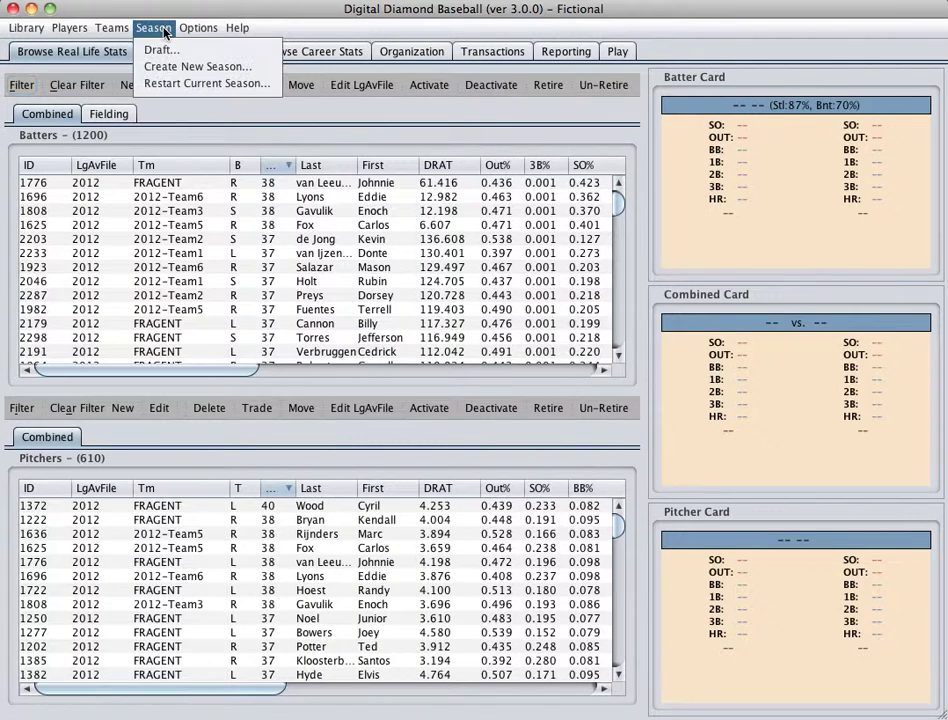
left_click(172, 83)
left_click(662, 347)
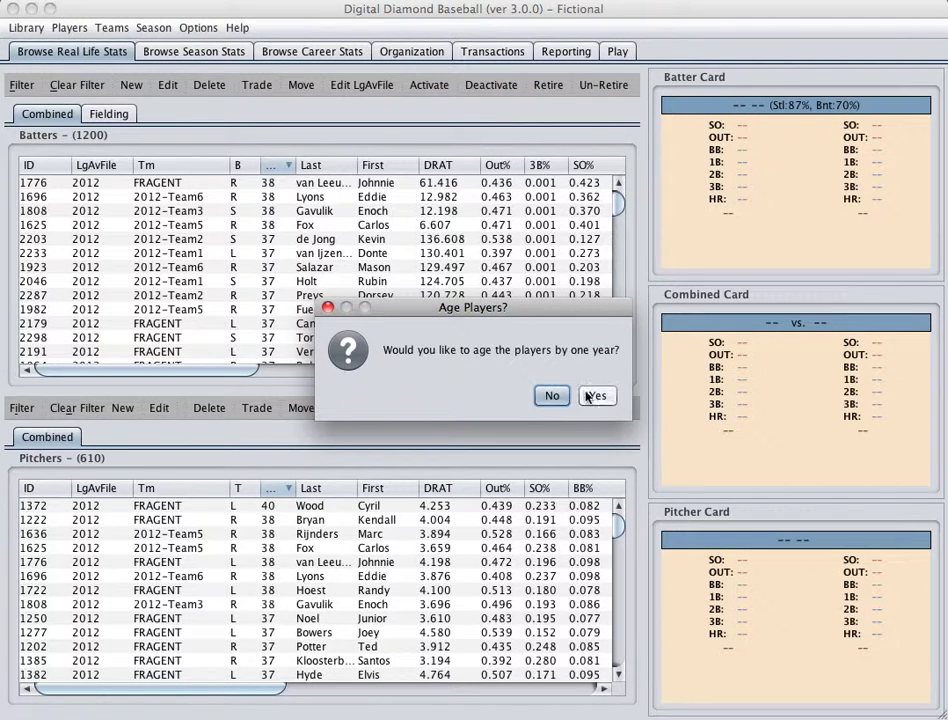
left_click(589, 397)
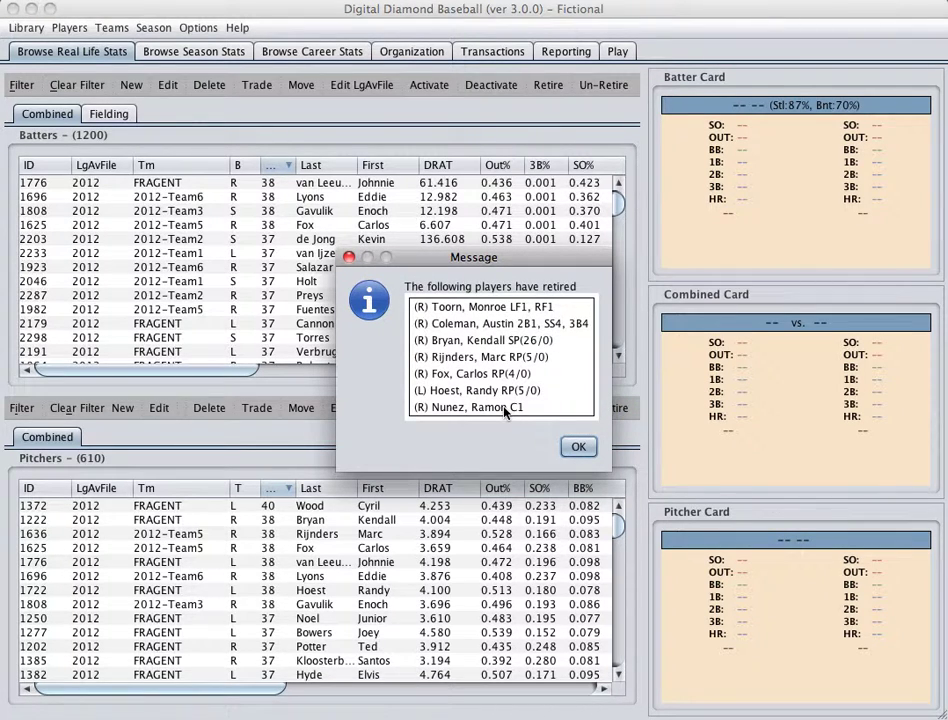
left_click(580, 447)
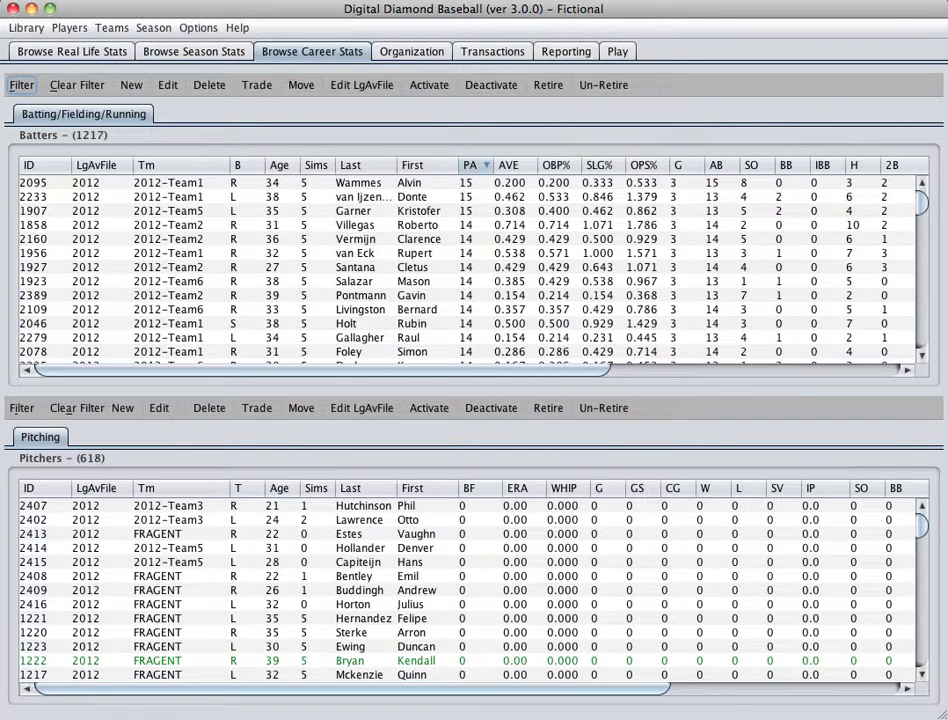
Sort the career batters by age, oldest first, and select the retired 2012-Team5 batter.
left_click(412, 165)
left_click(281, 165)
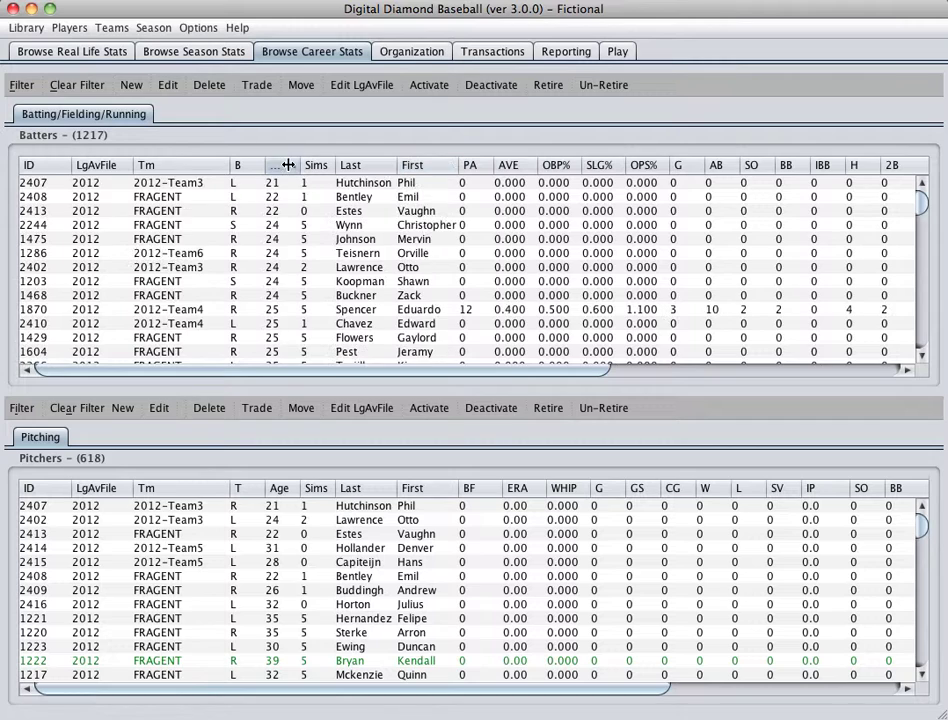
left_click(288, 165)
left_click(421, 253)
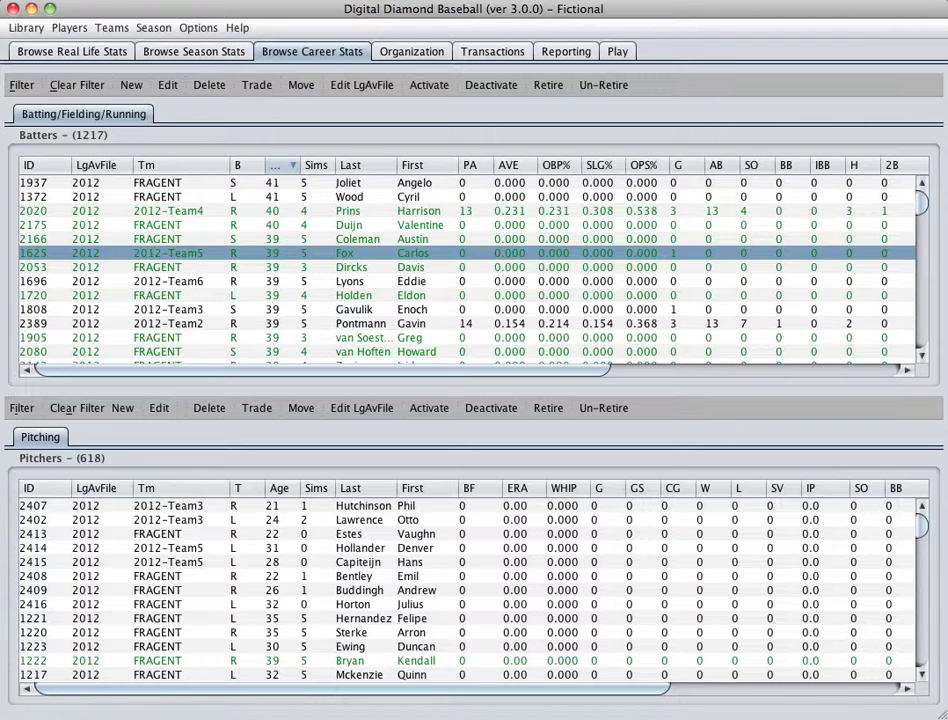
Review the Aging and Retirement Options, including the earliest retirement age and chance of retiring, and accept them.
left_click(200, 27)
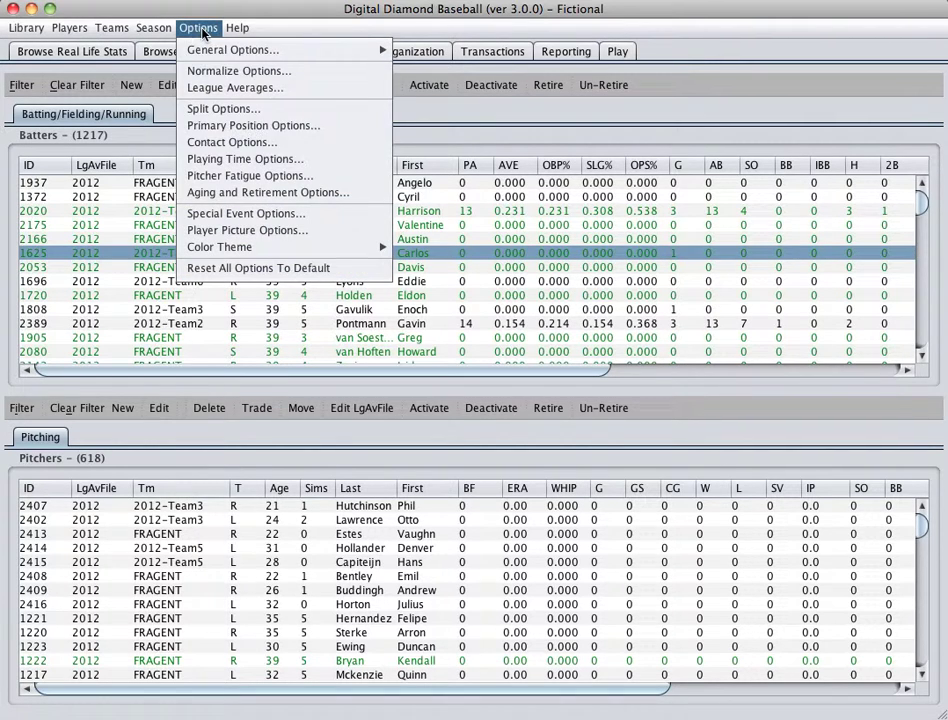
left_click(255, 192)
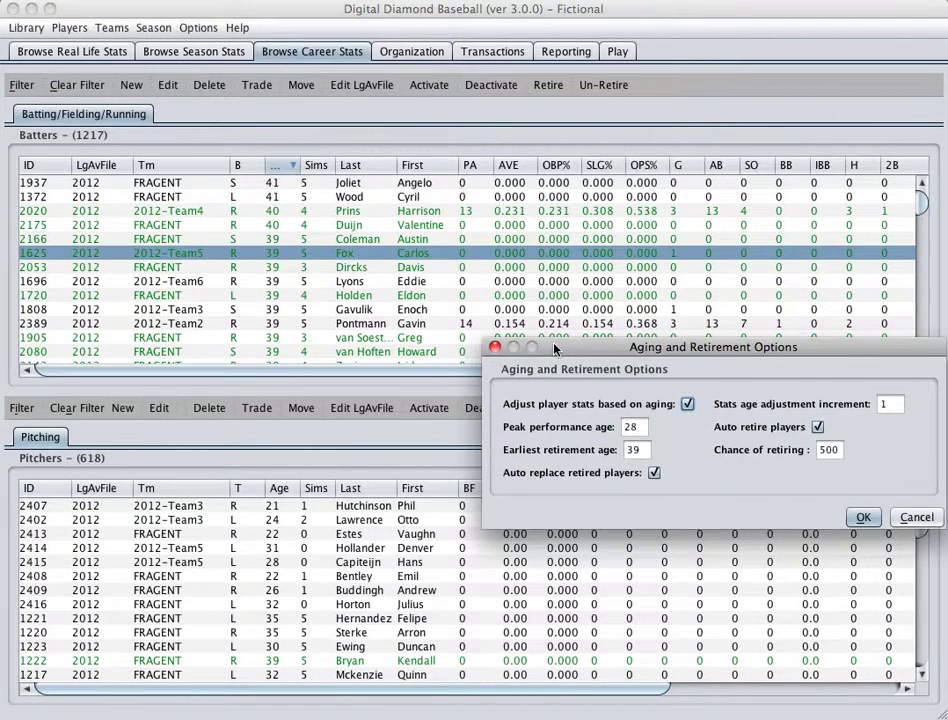
left_click_drag(576, 347, 289, 261)
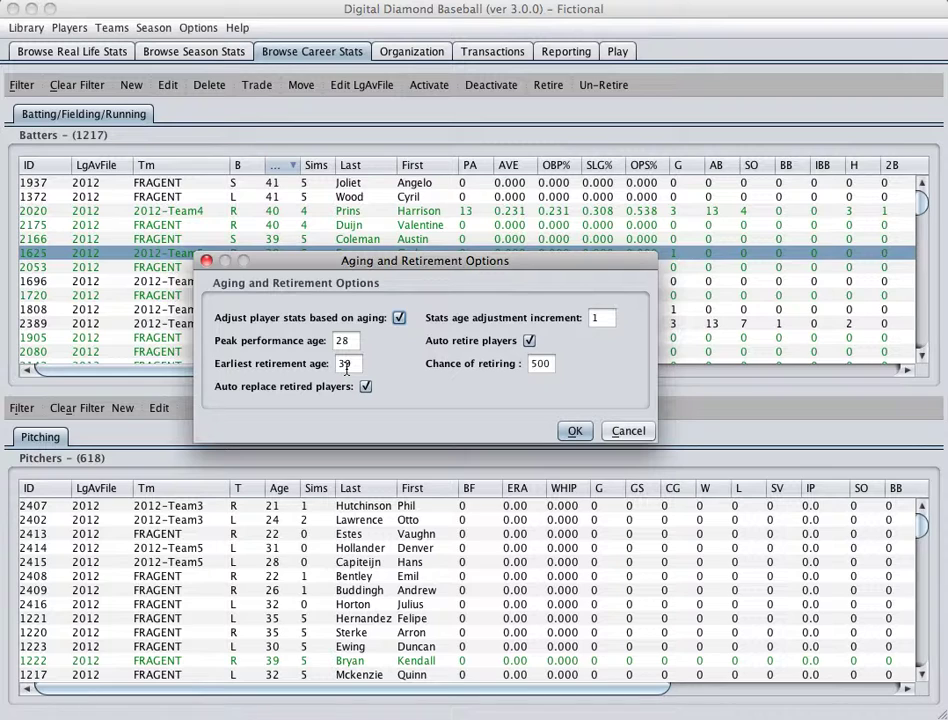
left_click(577, 432)
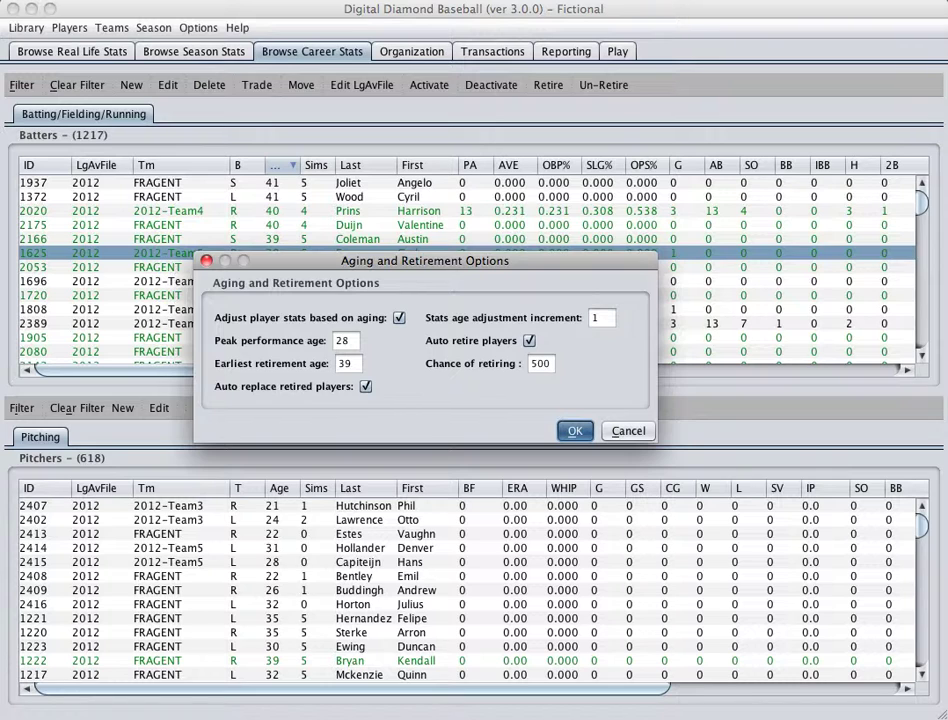
Bring up the league-wide player commands.
left_click(69, 29)
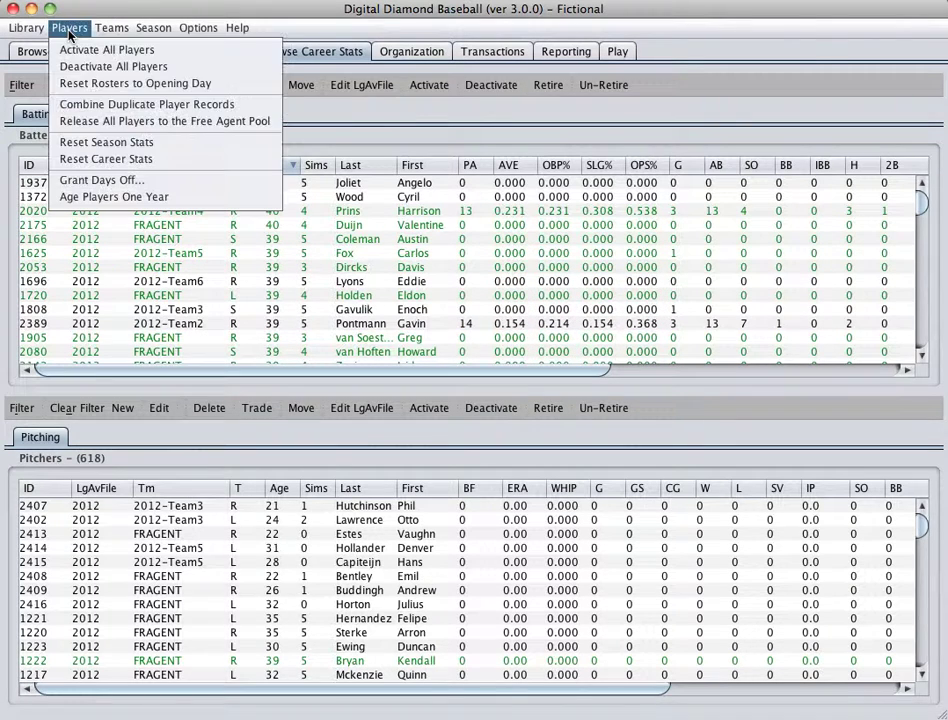